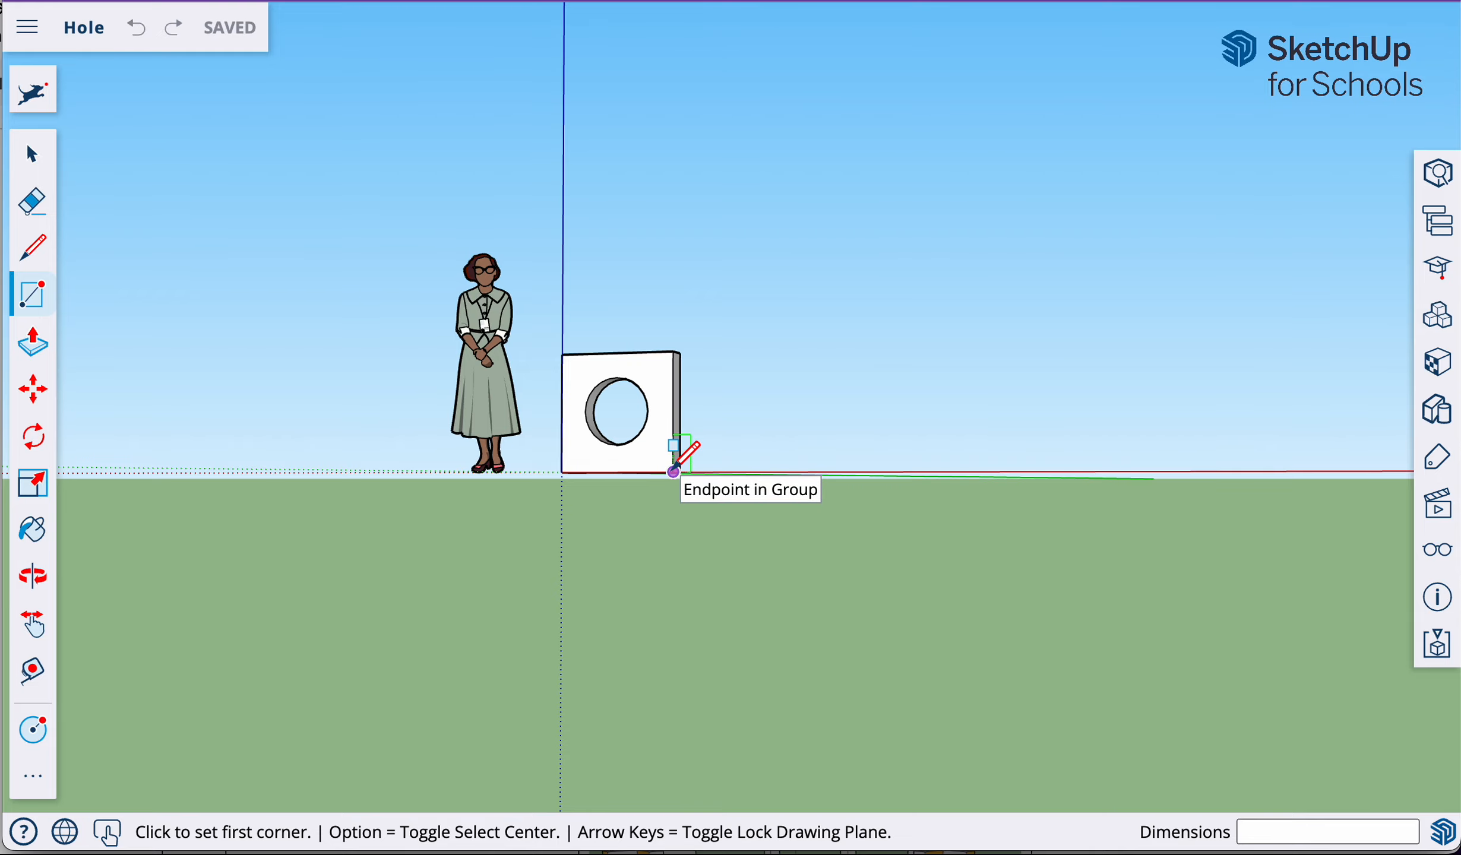
Step: Draw a vertical rectangle with dimensions 3',6' from the holed block's lower front corner on the red axis
{"action": "scroll", "coordinate": [674, 471], "scroll_direction": "down", "scroll_amount": 3}
{"action": "scroll", "coordinate": [673, 472], "scroll_direction": "up", "scroll_amount": 6}
{"action": "middle_click_drag", "start_coordinate": [673, 472], "coordinate": [681, 479]}
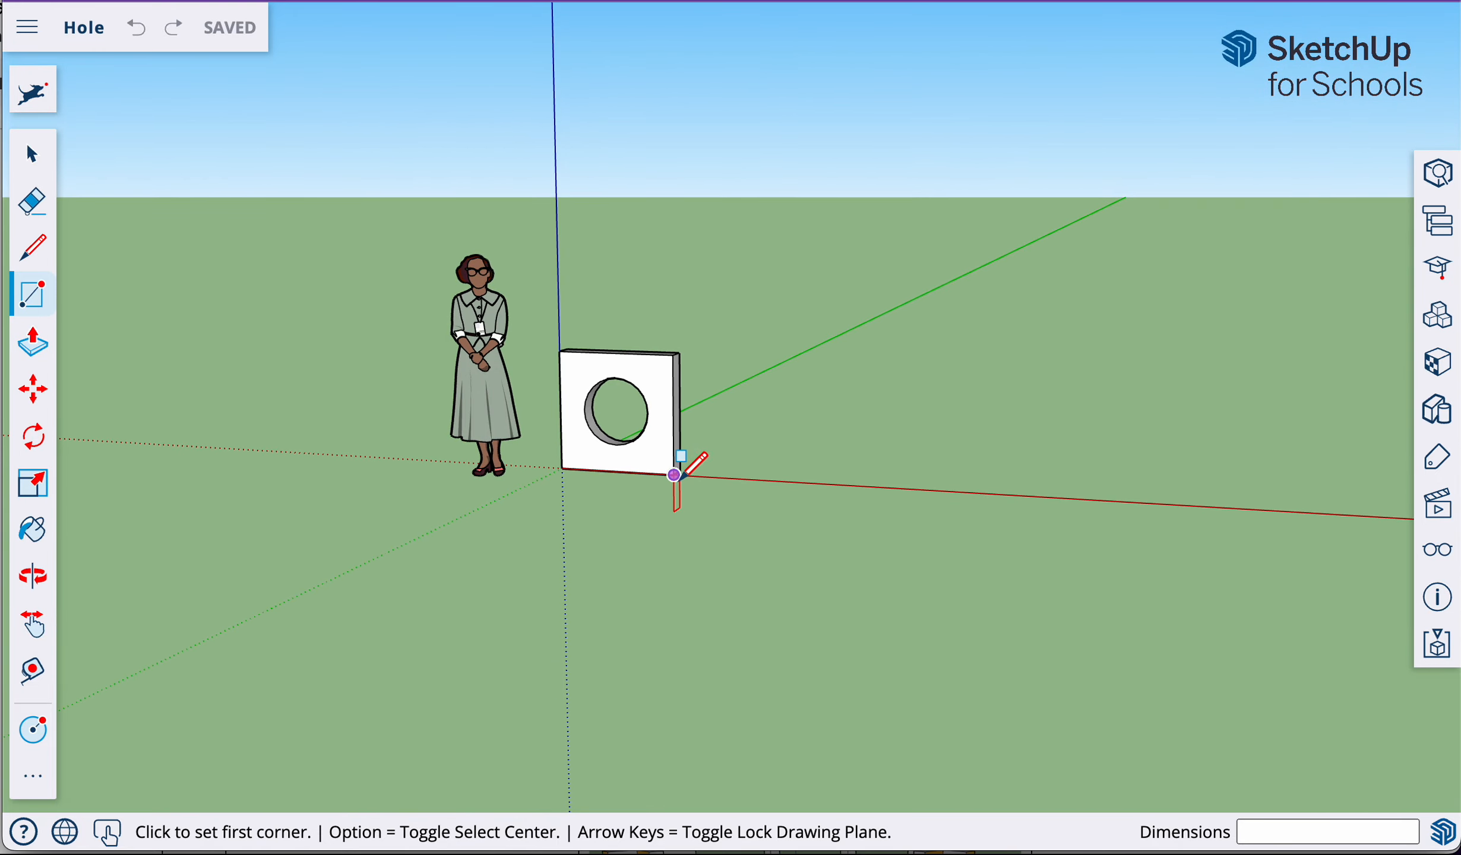
{"action": "scroll", "coordinate": [674, 473], "scroll_direction": "down", "scroll_amount": 5}
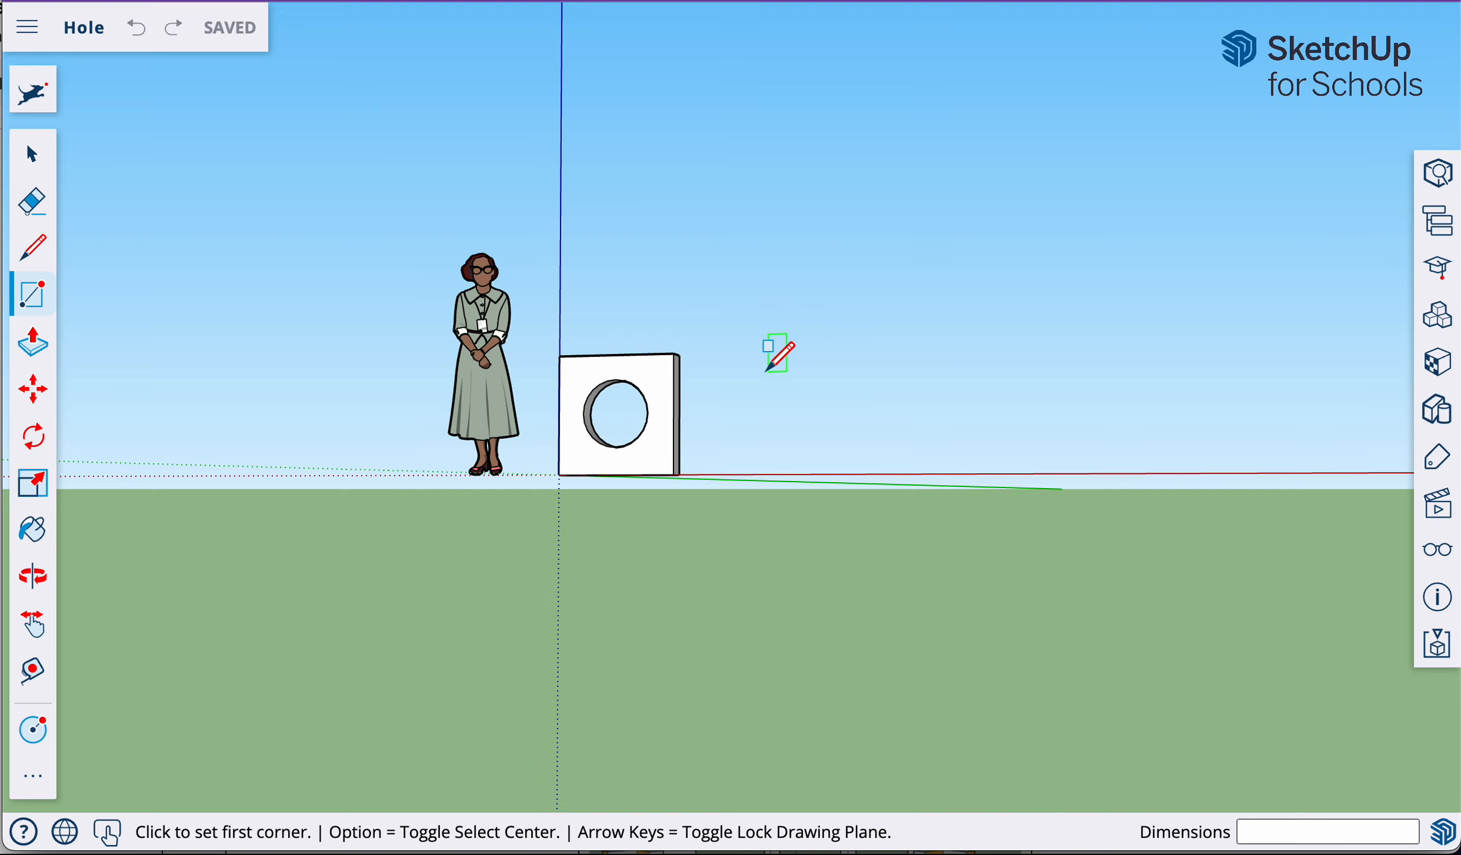
{"action": "scroll", "coordinate": [757, 363], "scroll_direction": "up", "scroll_amount": 1}
{"action": "scroll", "coordinate": [766, 351], "scroll_direction": "up", "scroll_amount": 1}
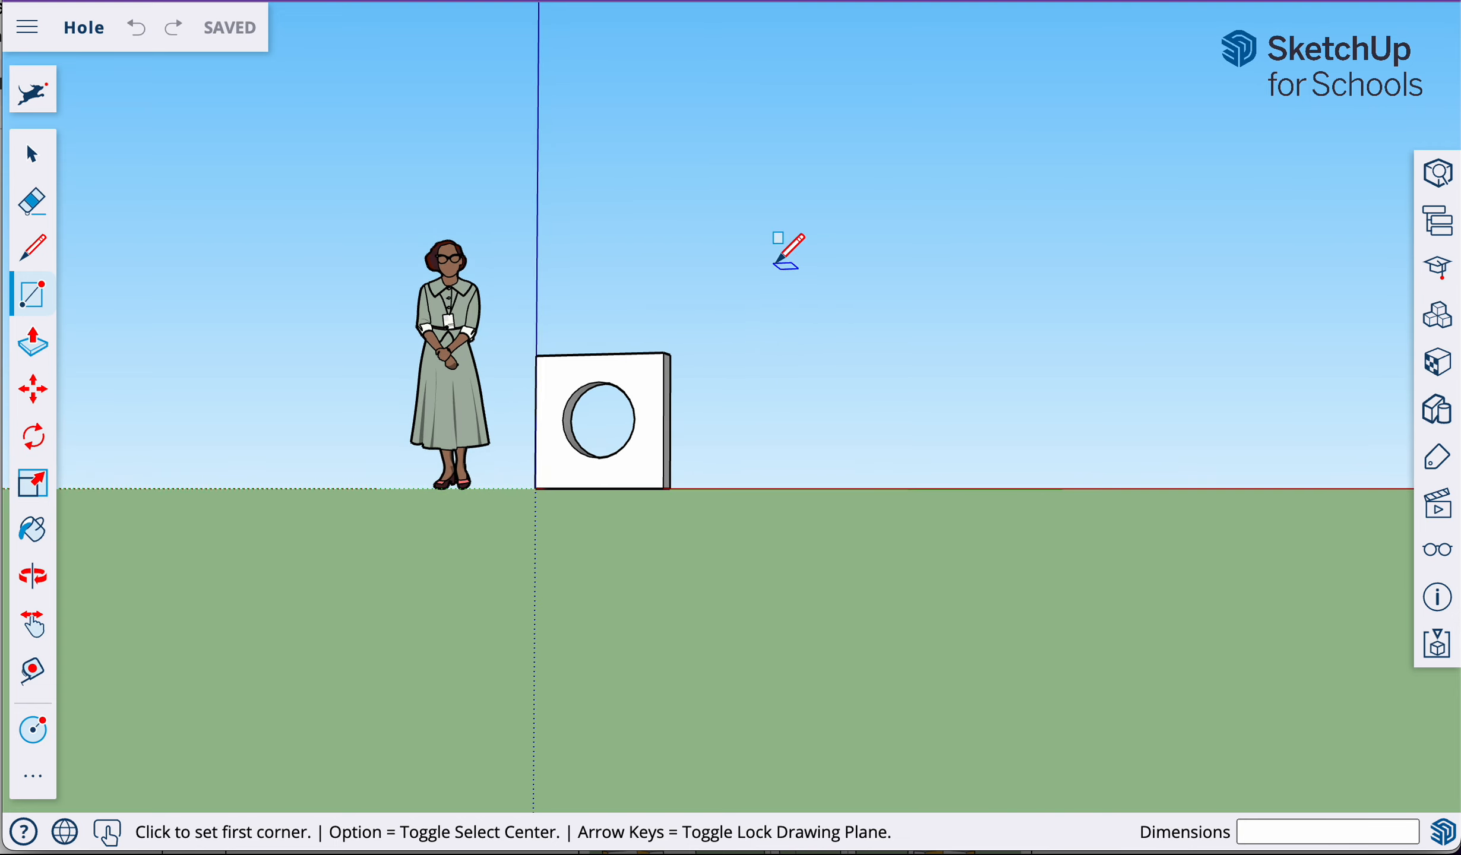
{"action": "scroll", "coordinate": [779, 261], "scroll_direction": "up", "scroll_amount": 1}
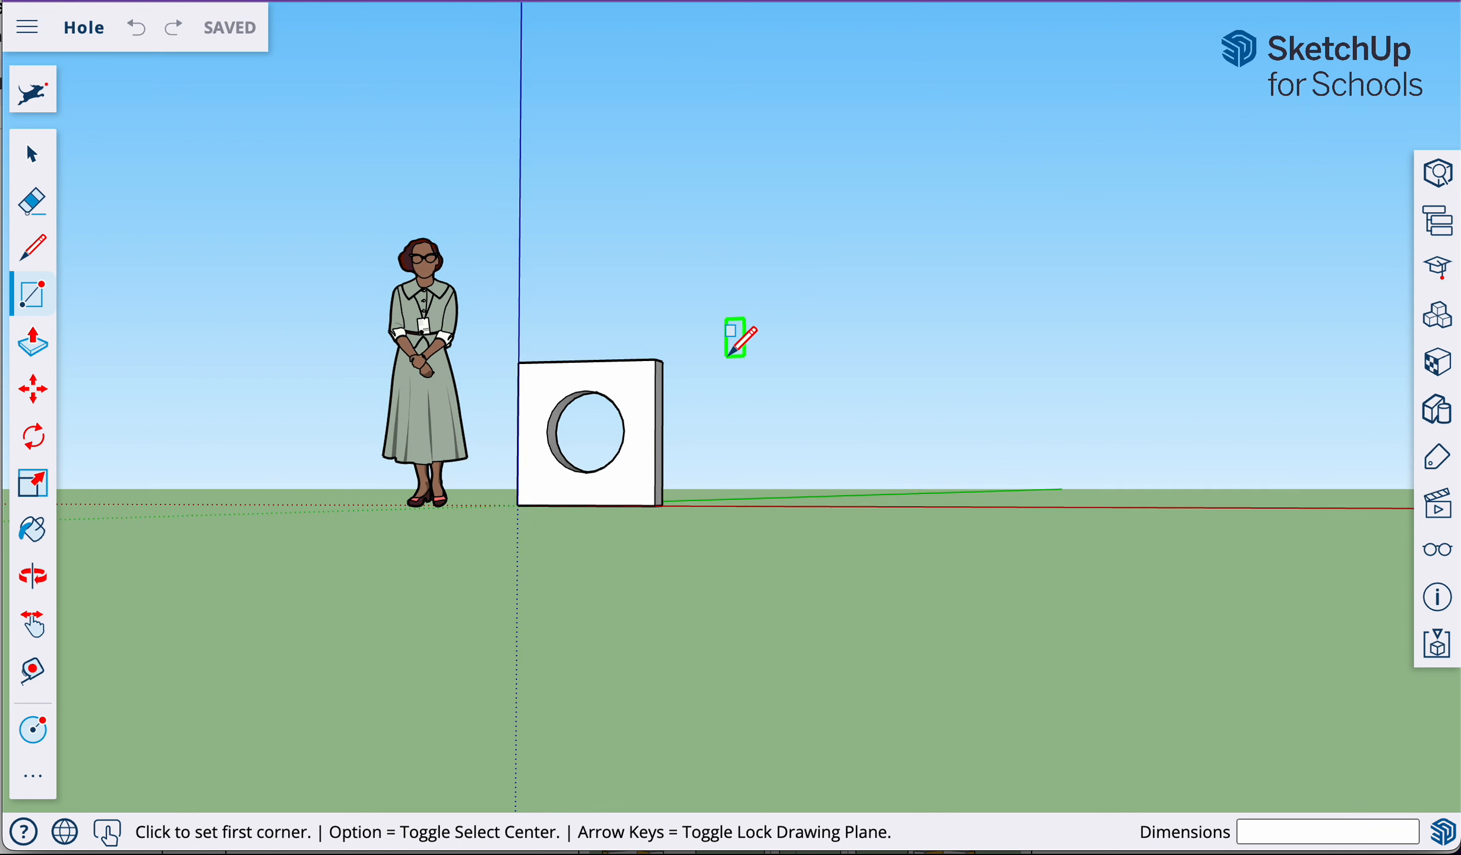
{"action": "left_click", "coordinate": [655, 505]}
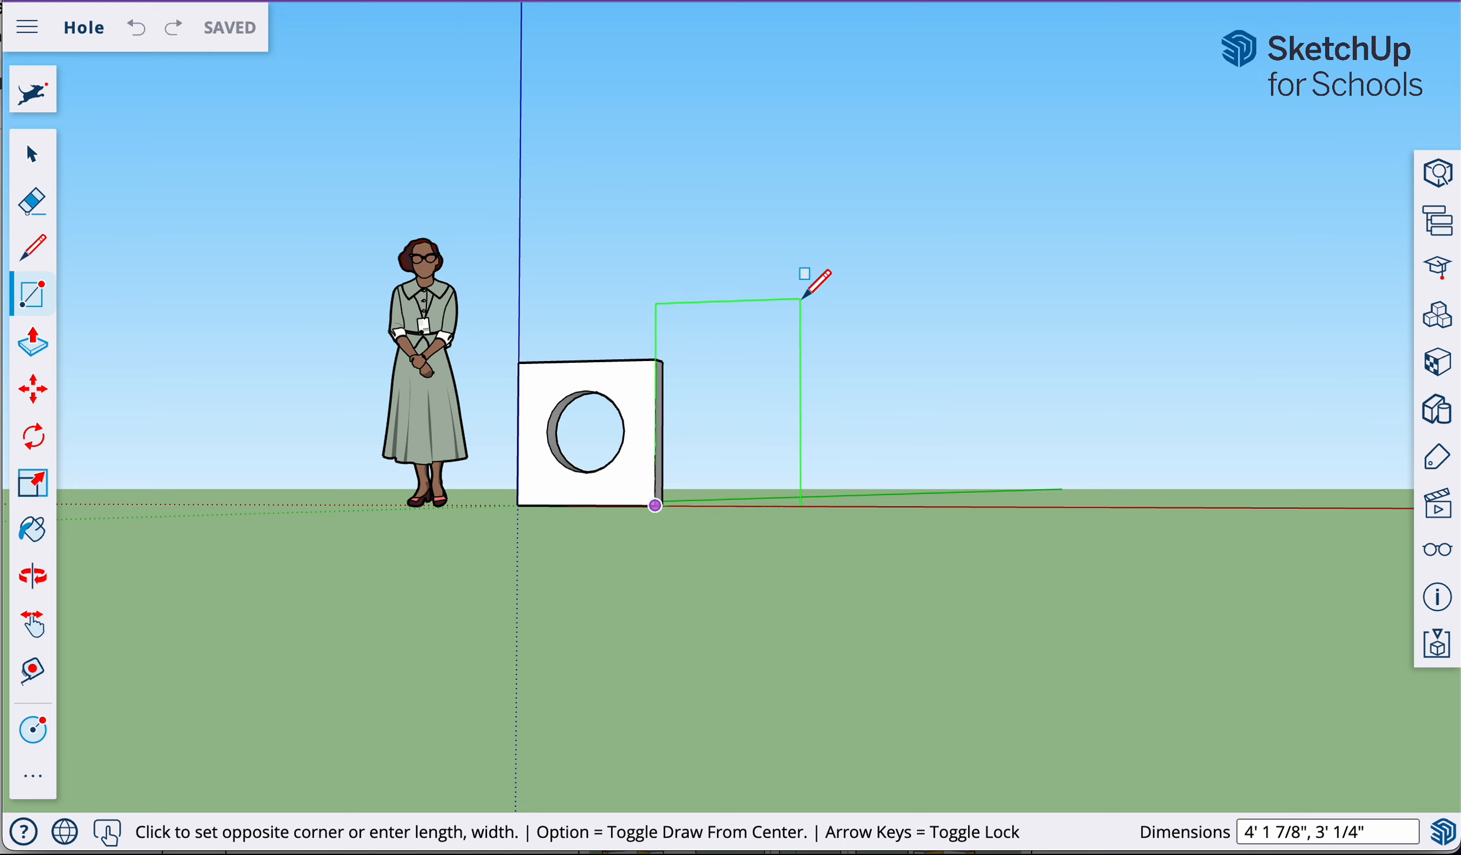
{"action": "type", "text": "3',6"}
{"action": "key", "text": "Return"}
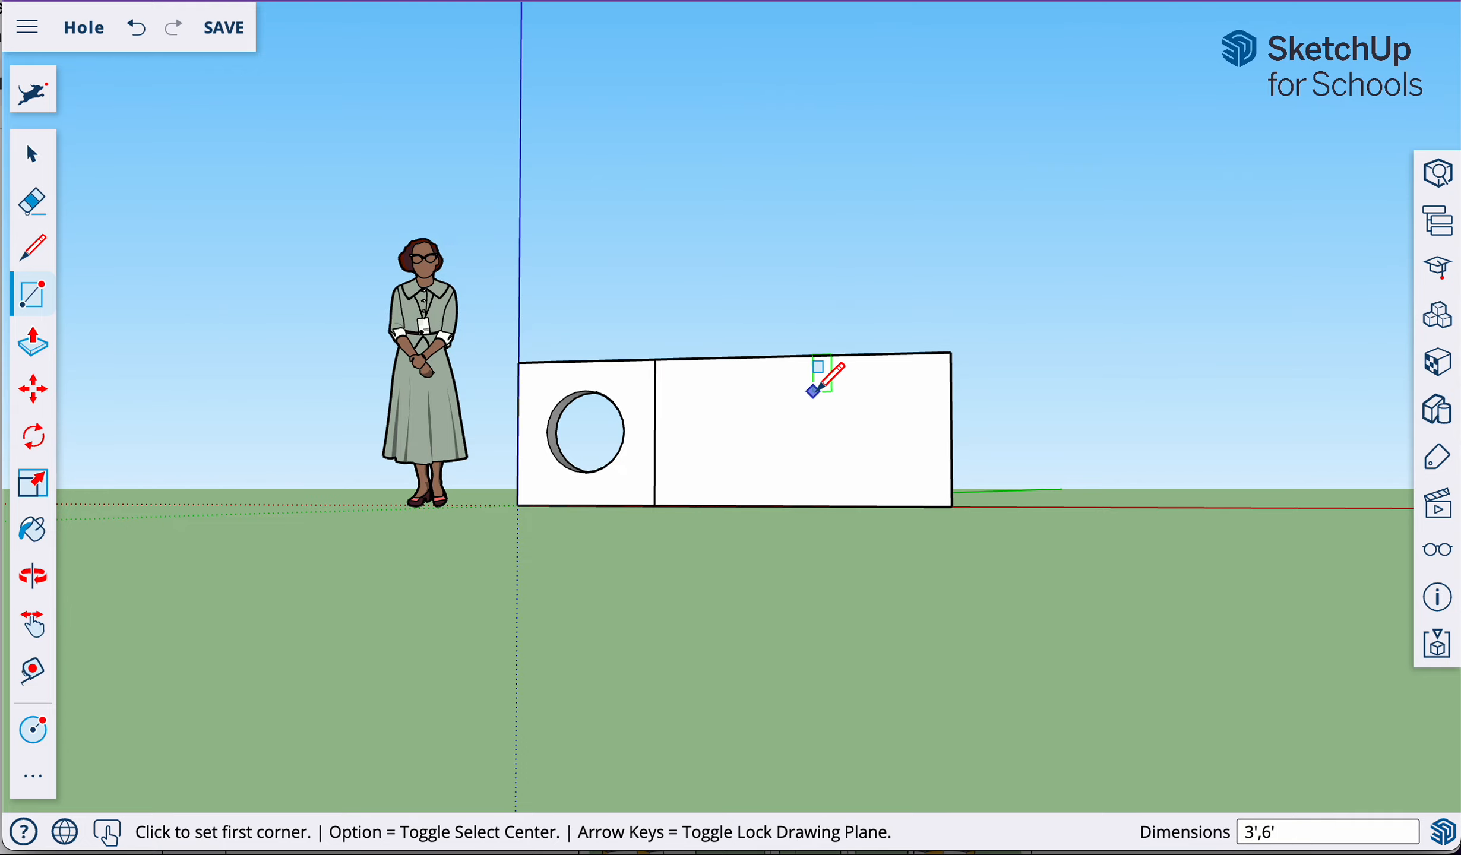
Step: Undo the rectangle drawn beside the holed block
{"action": "scroll", "coordinate": [814, 391], "scroll_direction": "up", "scroll_amount": 3}
{"action": "scroll", "coordinate": [814, 390], "scroll_direction": "down", "scroll_amount": 2}
{"action": "scroll", "coordinate": [815, 392], "scroll_direction": "down", "scroll_amount": 5}
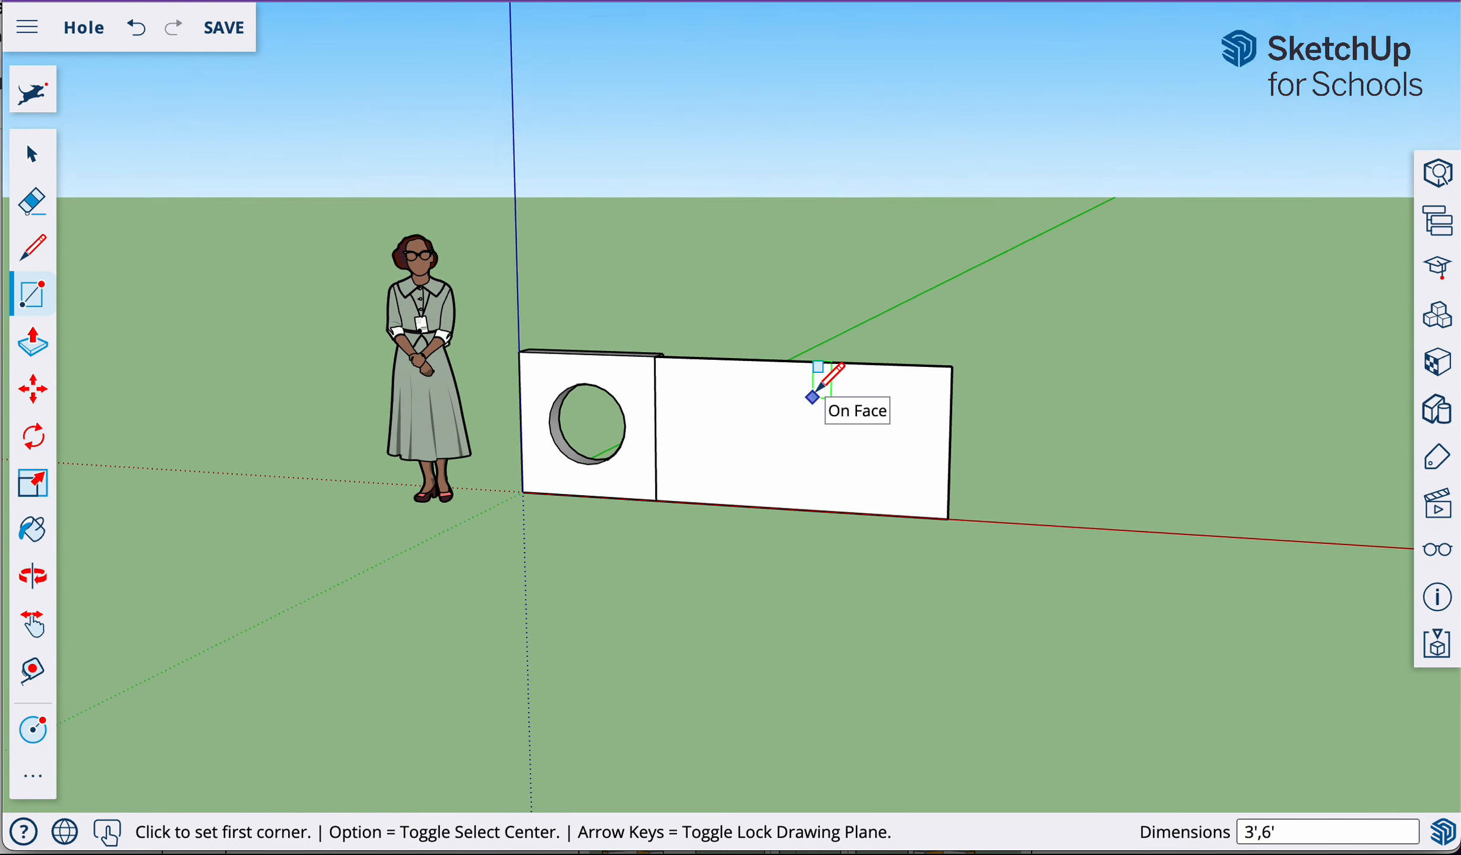
{"action": "scroll", "coordinate": [817, 390], "scroll_direction": "up", "scroll_amount": 5}
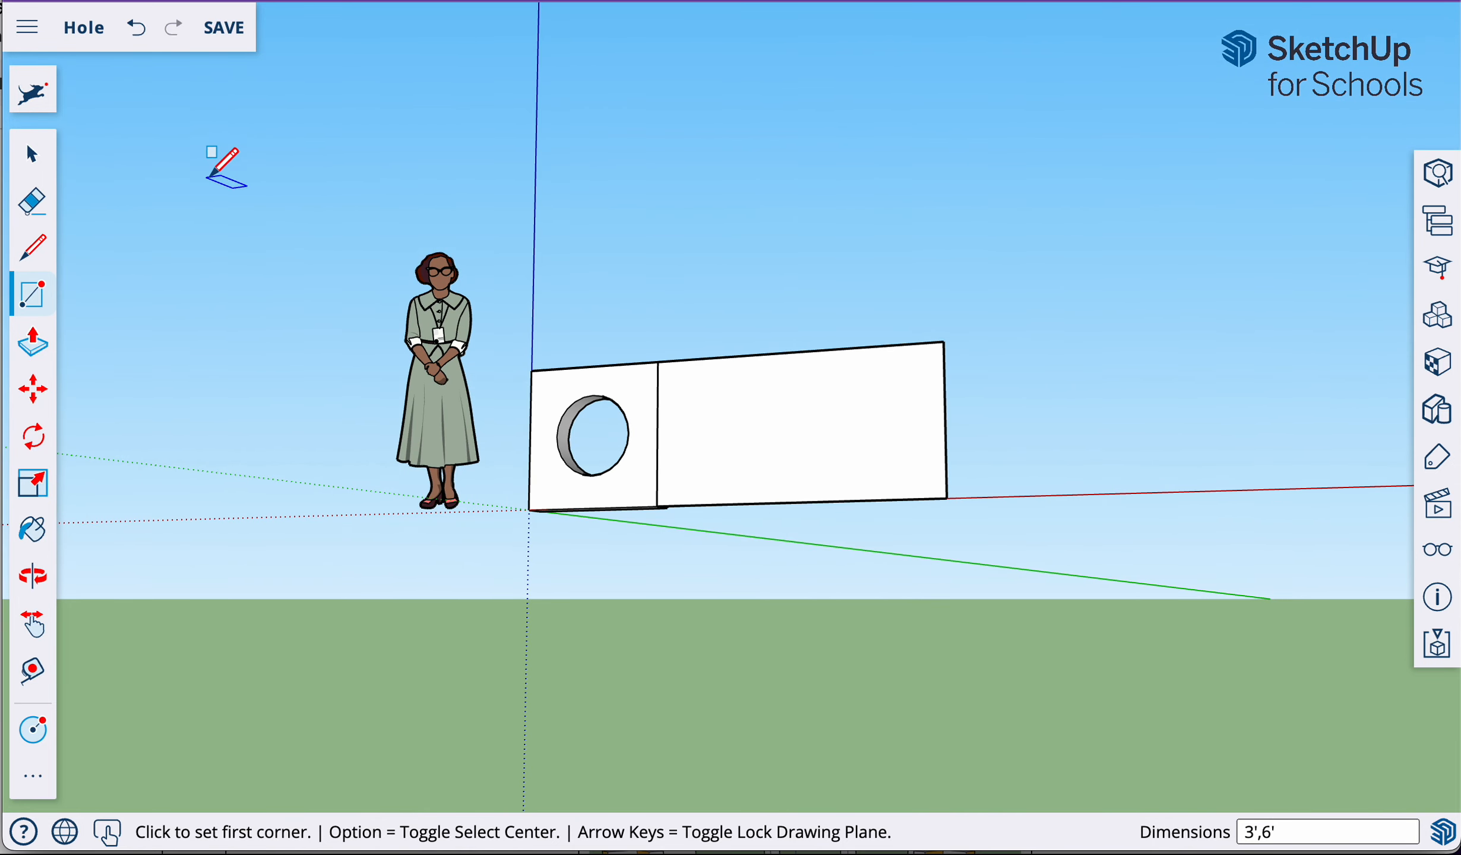
{"action": "left_click", "coordinate": [135, 28]}
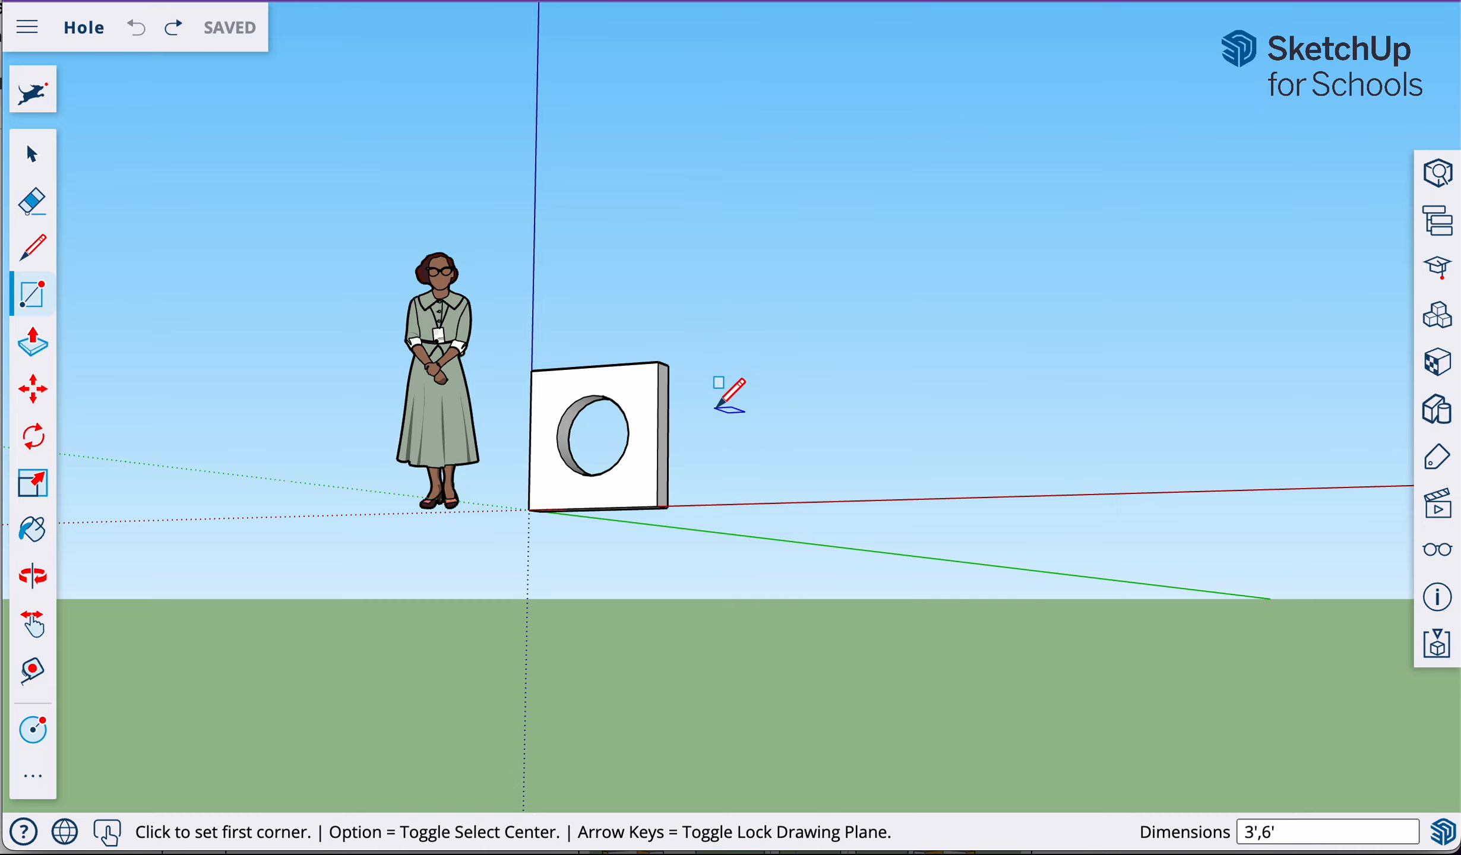
Step: Lock the rectangle's drawing plane to the front face of the holed block
{"action": "scroll", "coordinate": [716, 408], "scroll_direction": "up", "scroll_amount": 2}
{"action": "scroll", "coordinate": [717, 408], "scroll_direction": "down", "scroll_amount": 2}
{"action": "scroll", "coordinate": [716, 408], "scroll_direction": "down", "scroll_amount": 3}
{"action": "scroll", "coordinate": [716, 408], "scroll_direction": "up", "scroll_amount": 2}
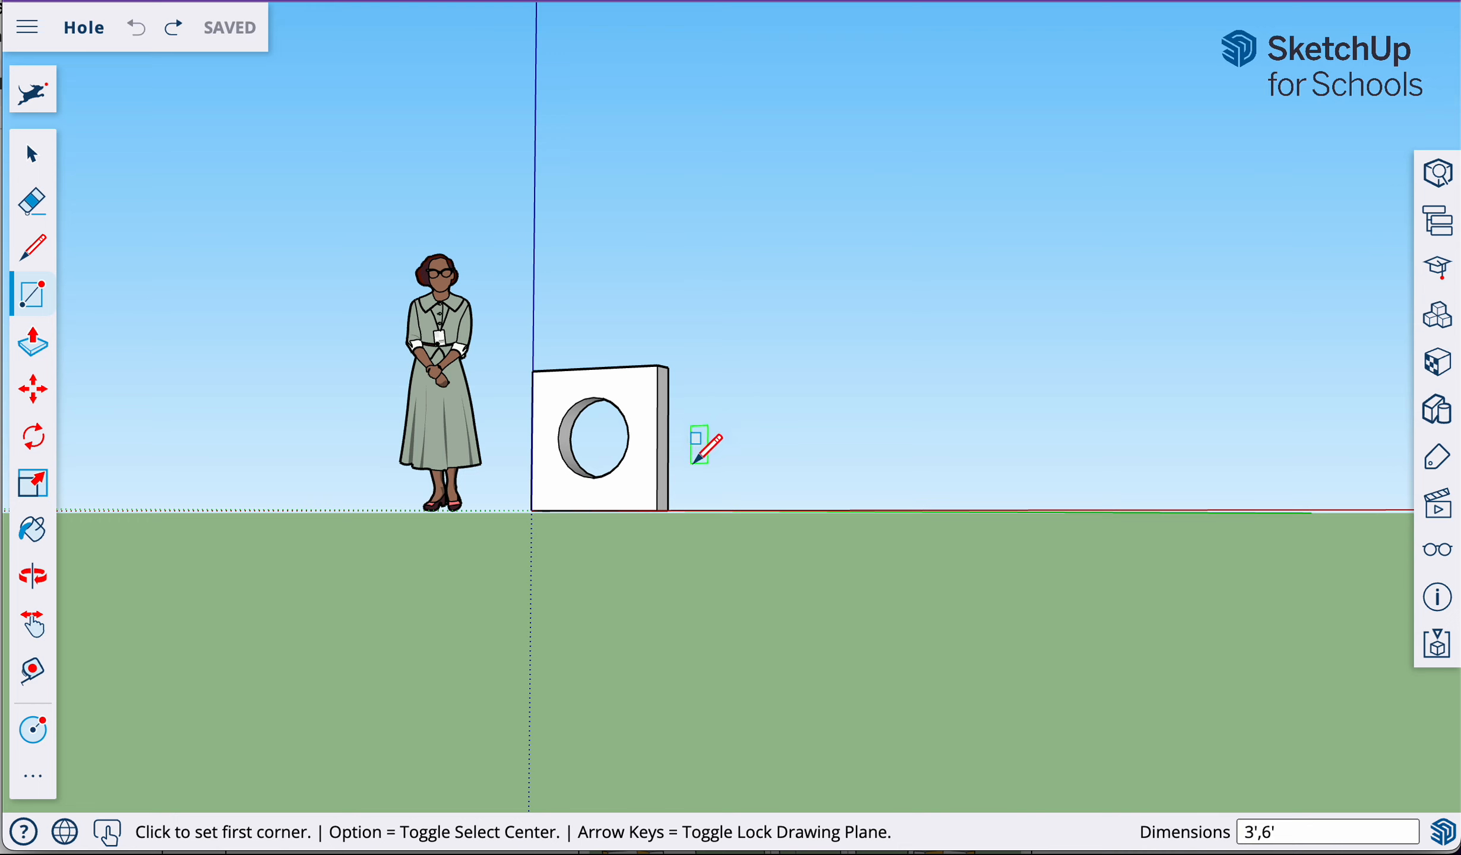
{"action": "key", "text": "Down"}
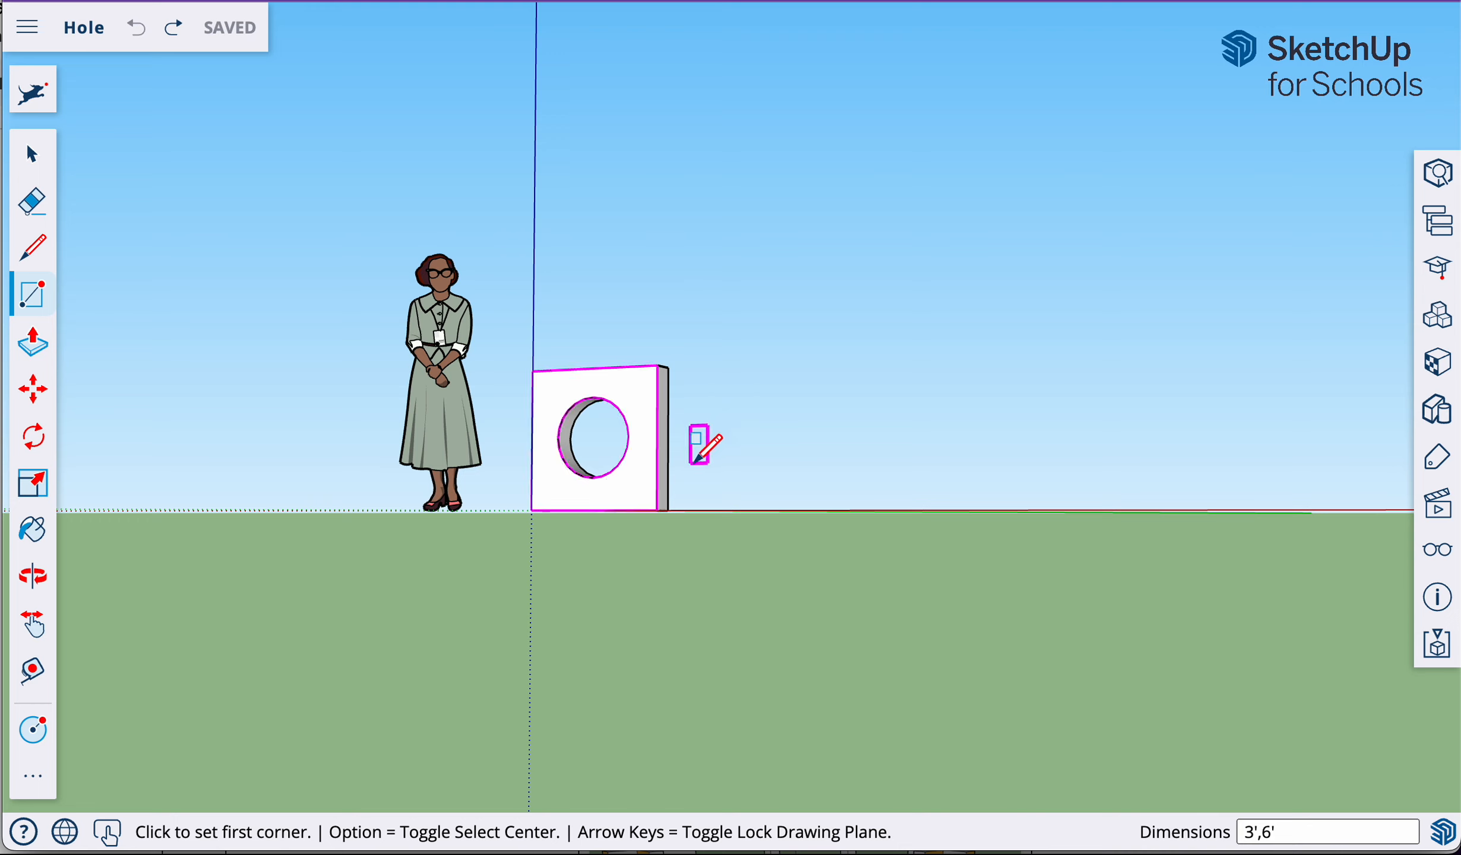
{"action": "key", "text": "Down"}
{"action": "key", "text": "Down"}
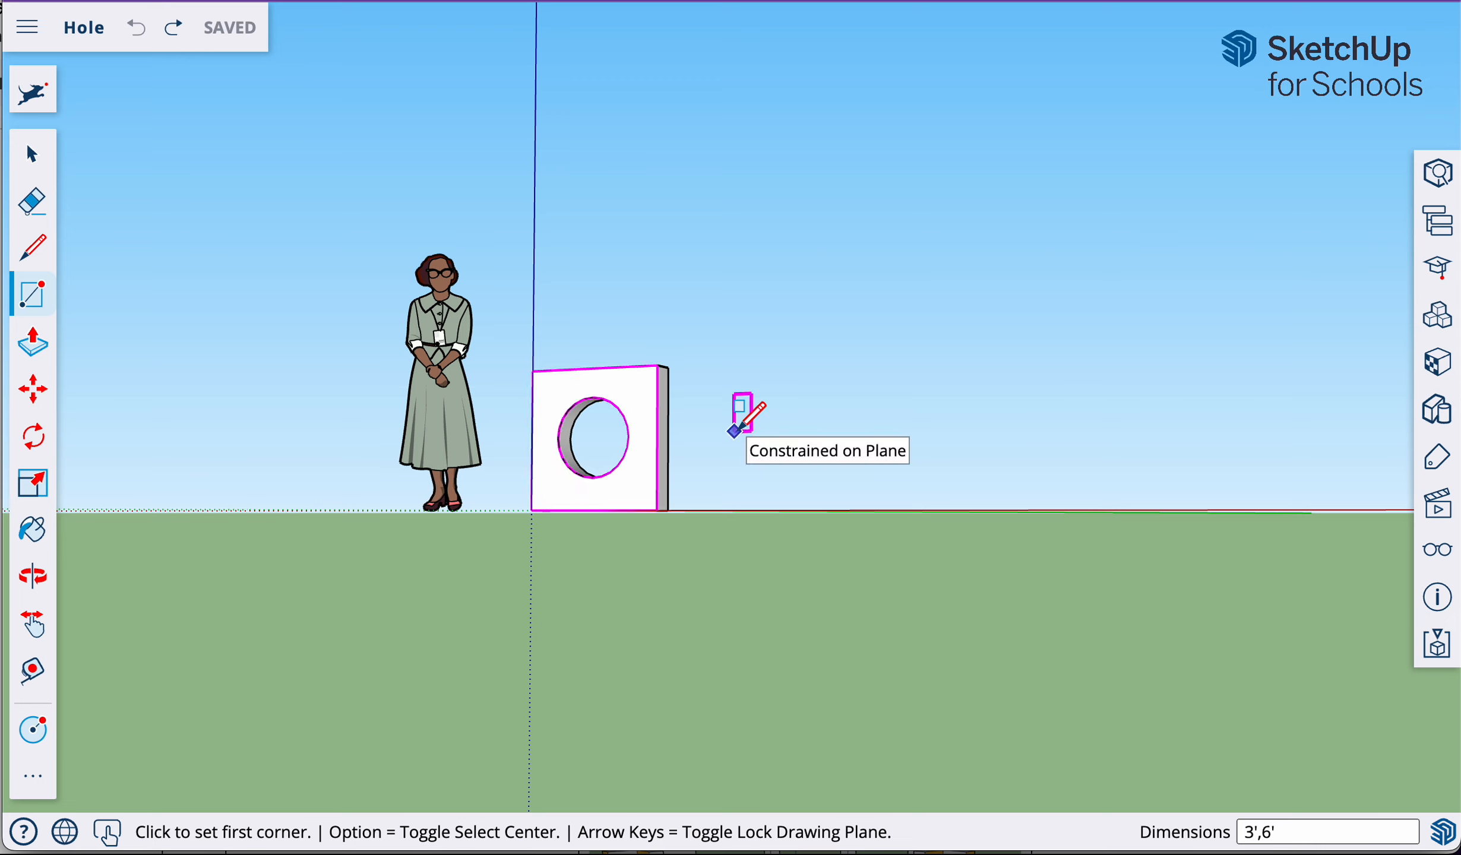
{"action": "key", "text": "Down"}
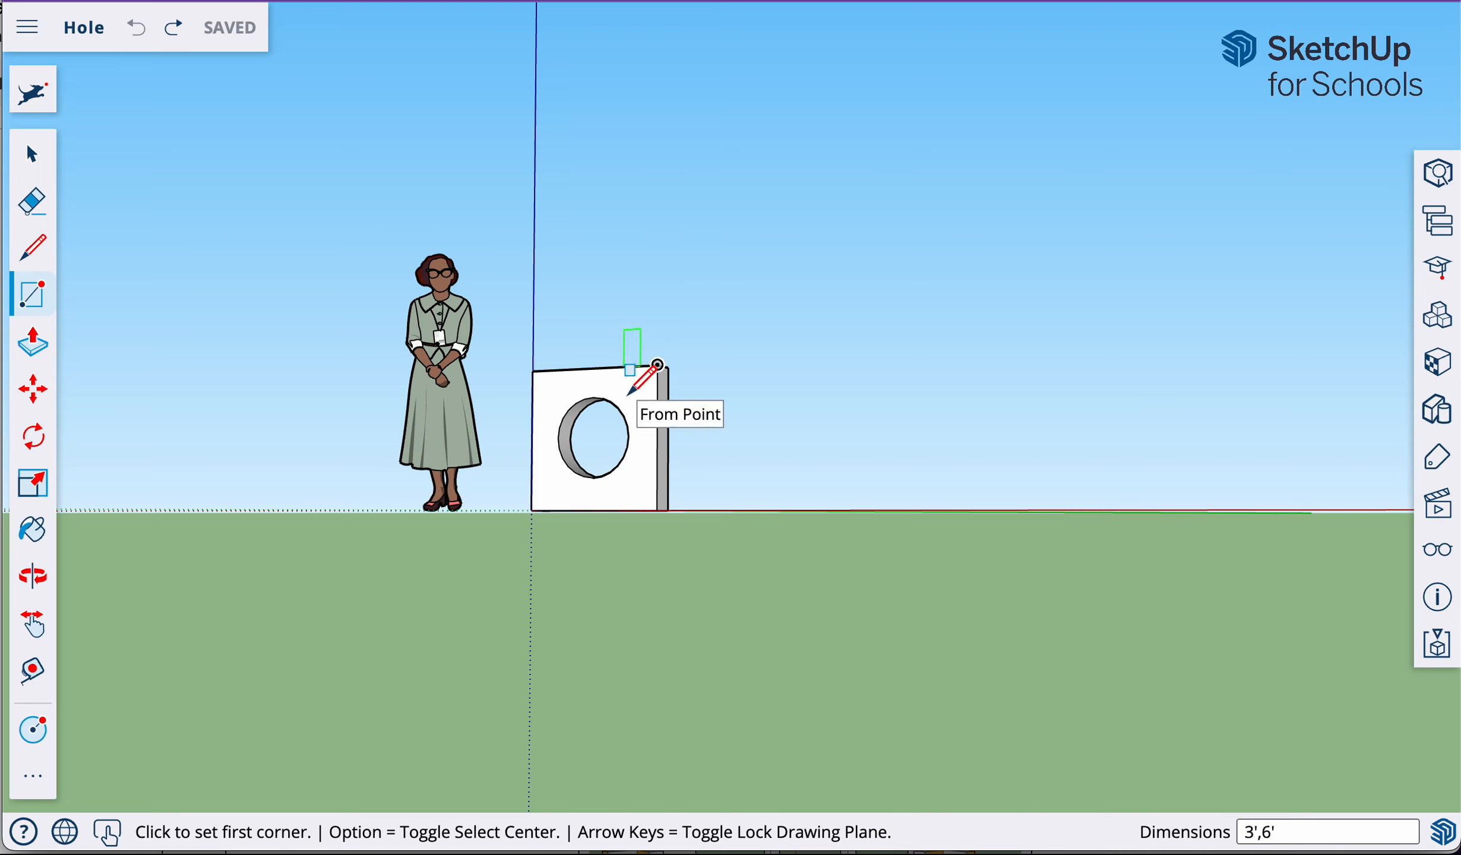
{"action": "key", "text": "Down"}
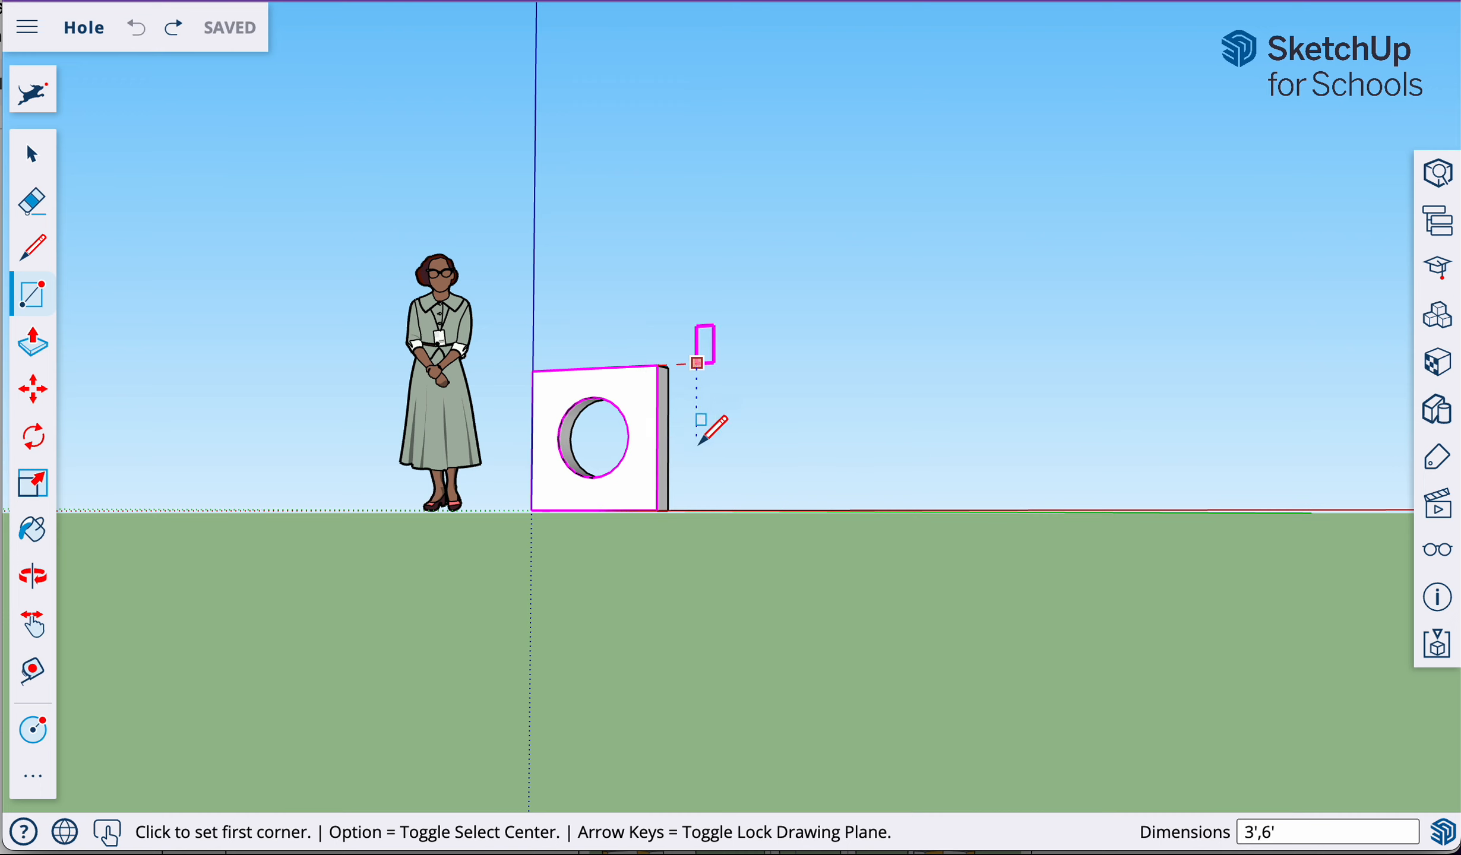
Step: Draw an upright rectangle with dimensions 6',3' starting at the holed block's lower front corner on the red axis
{"action": "left_click", "coordinate": [658, 510]}
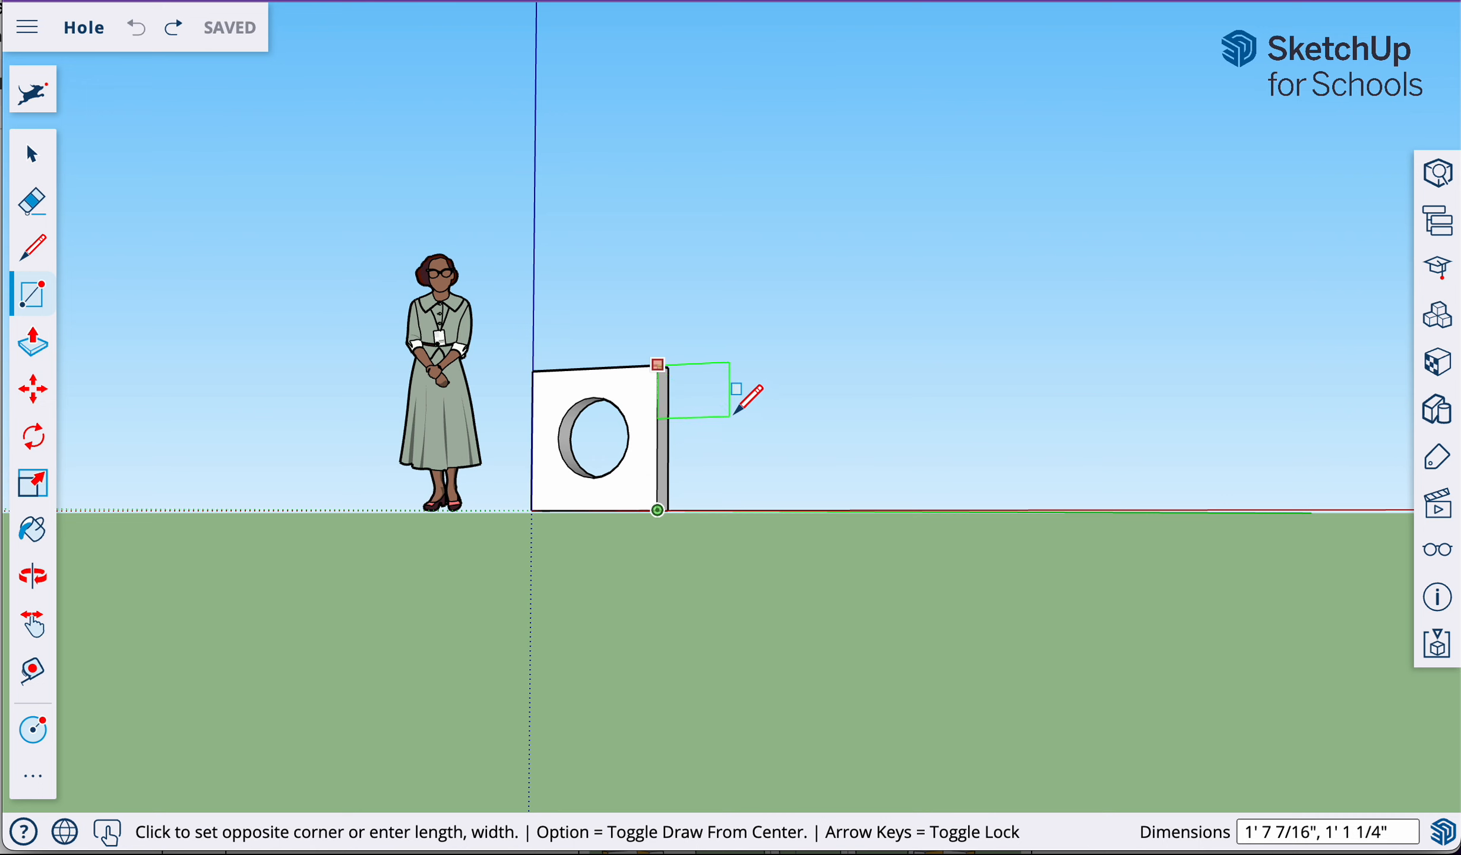
{"action": "key", "text": "Escape"}
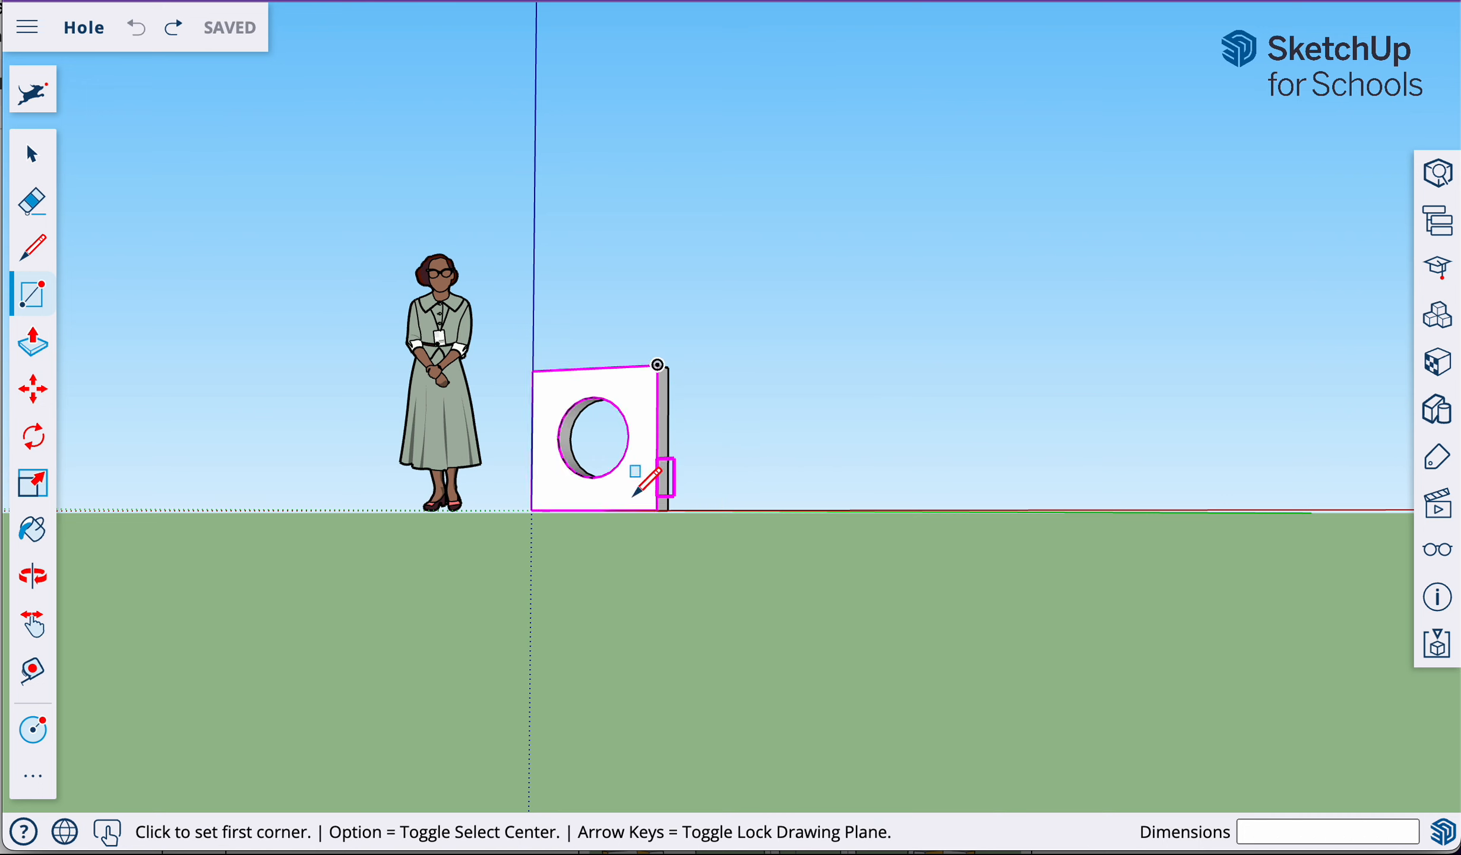
{"action": "left_click", "coordinate": [658, 510]}
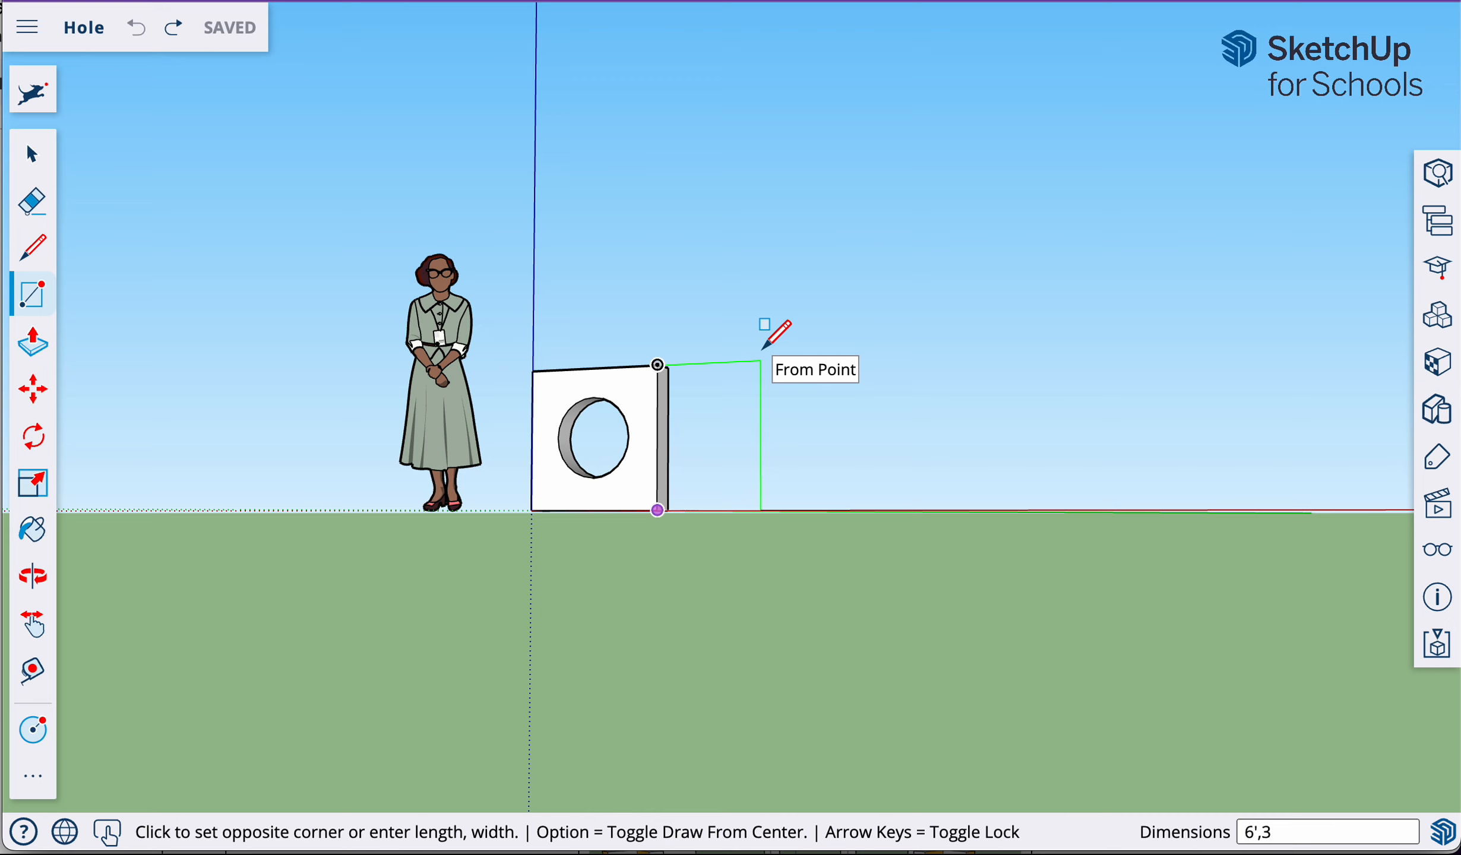
{"action": "key", "text": "Return"}
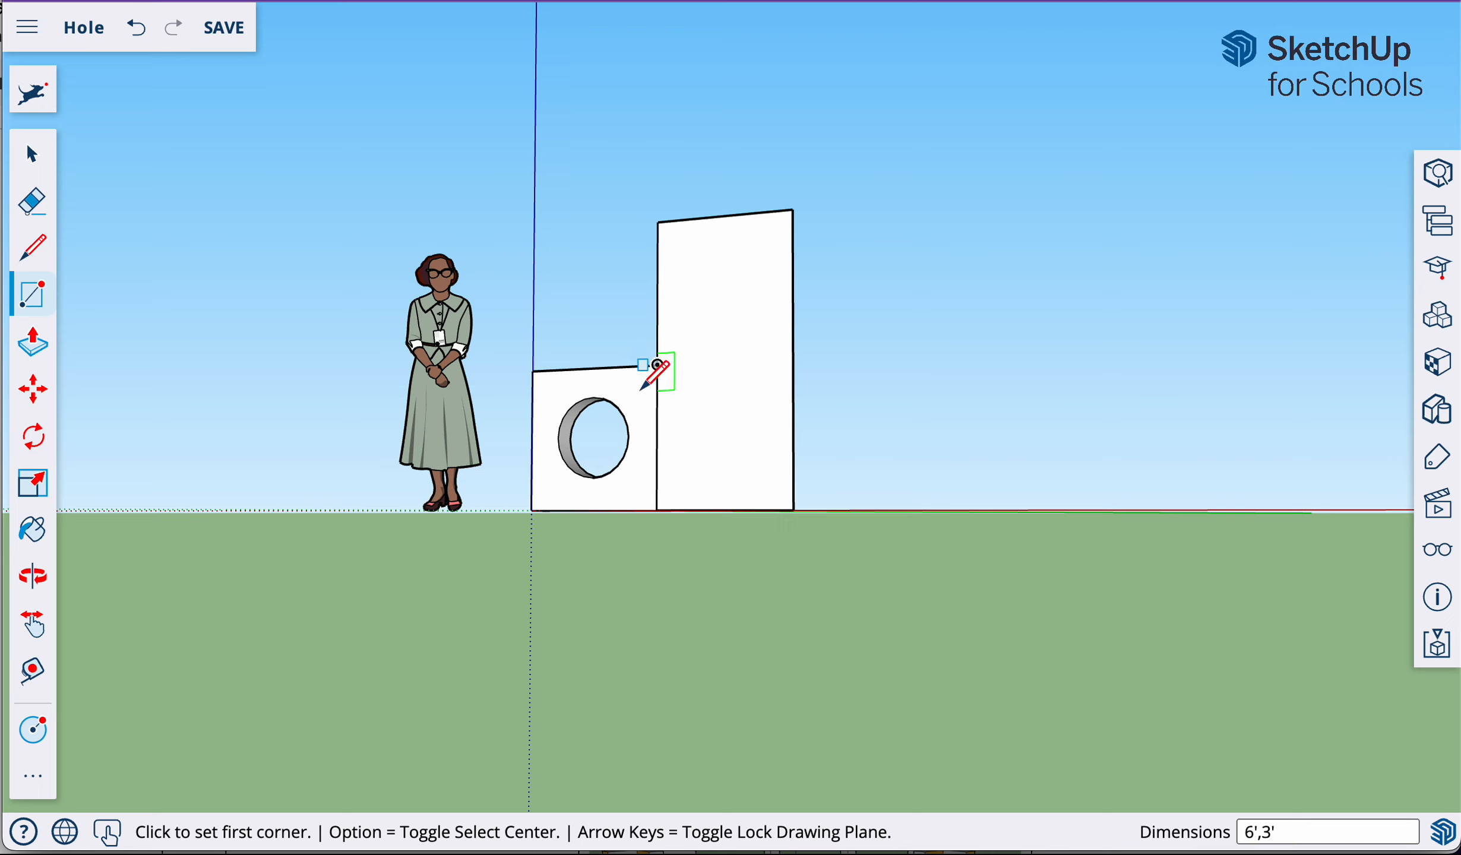
Step: Move the new rectangle with its edges 3' along the red axis, away from the holed block
{"action": "left_click", "coordinate": [32, 155]}
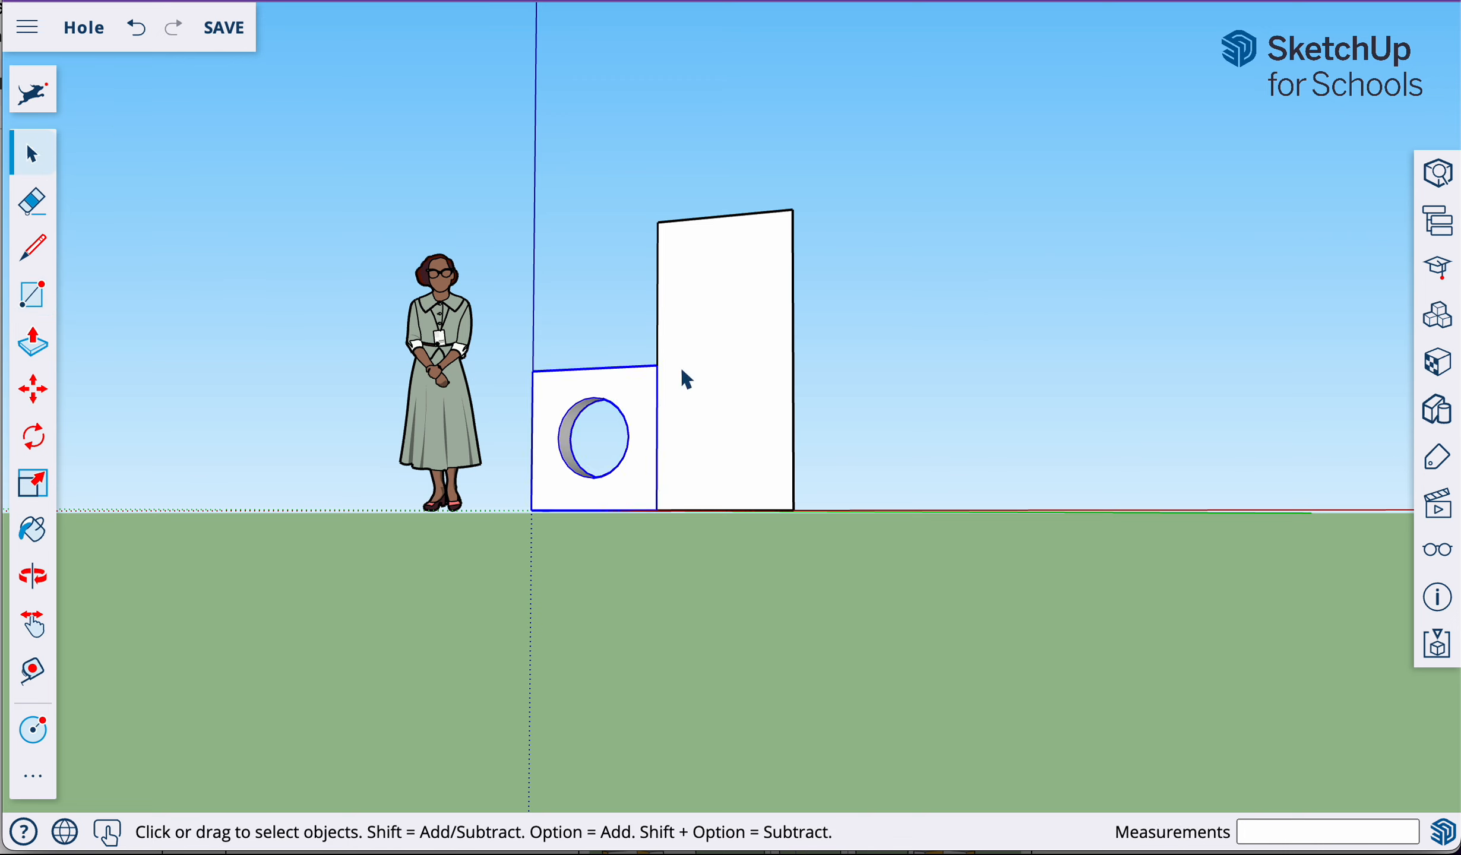
{"action": "left_click", "coordinate": [720, 361]}
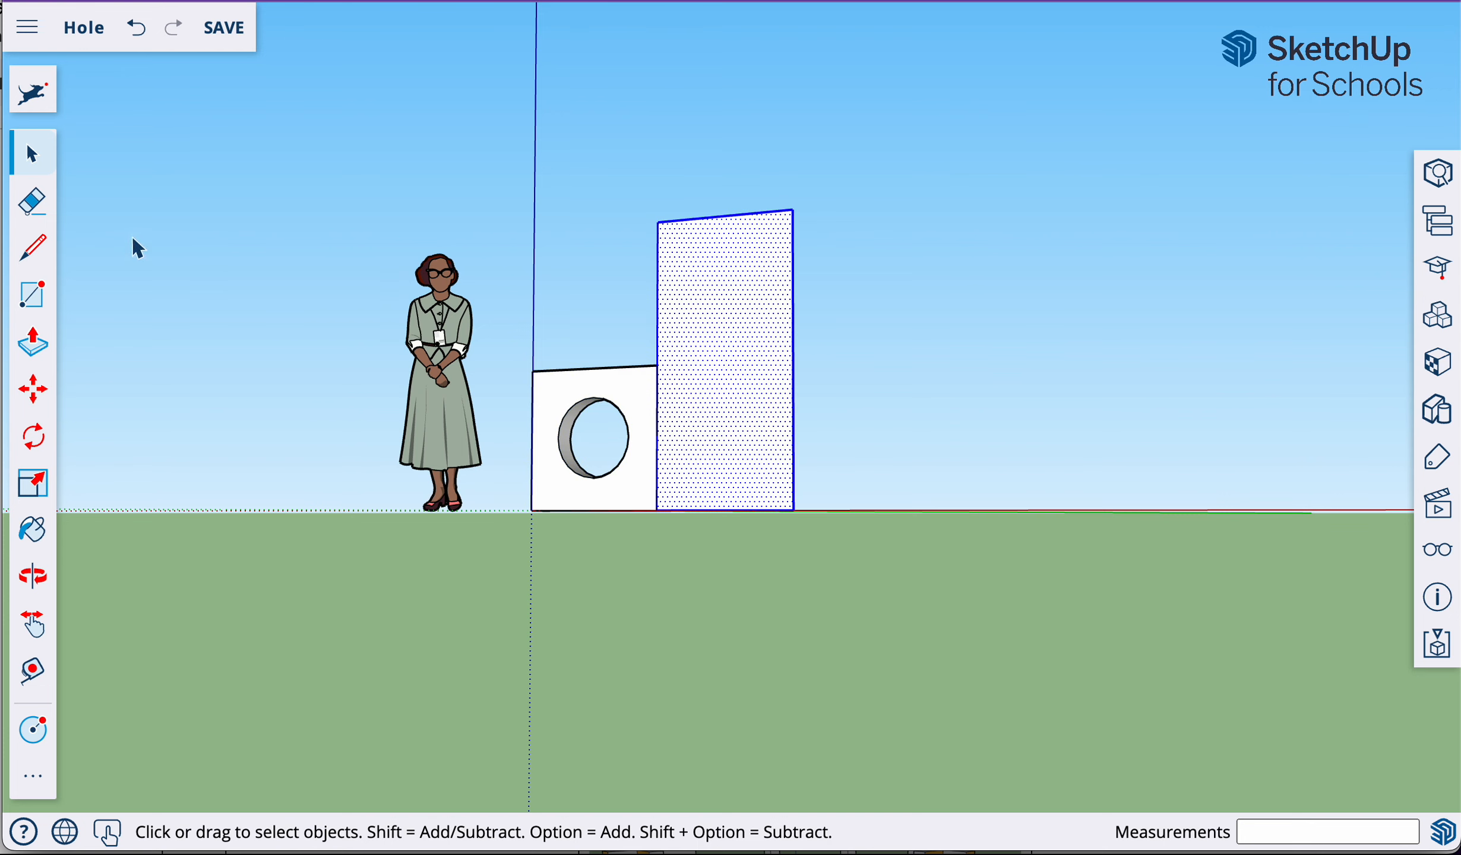
{"action": "left_click", "coordinate": [33, 389]}
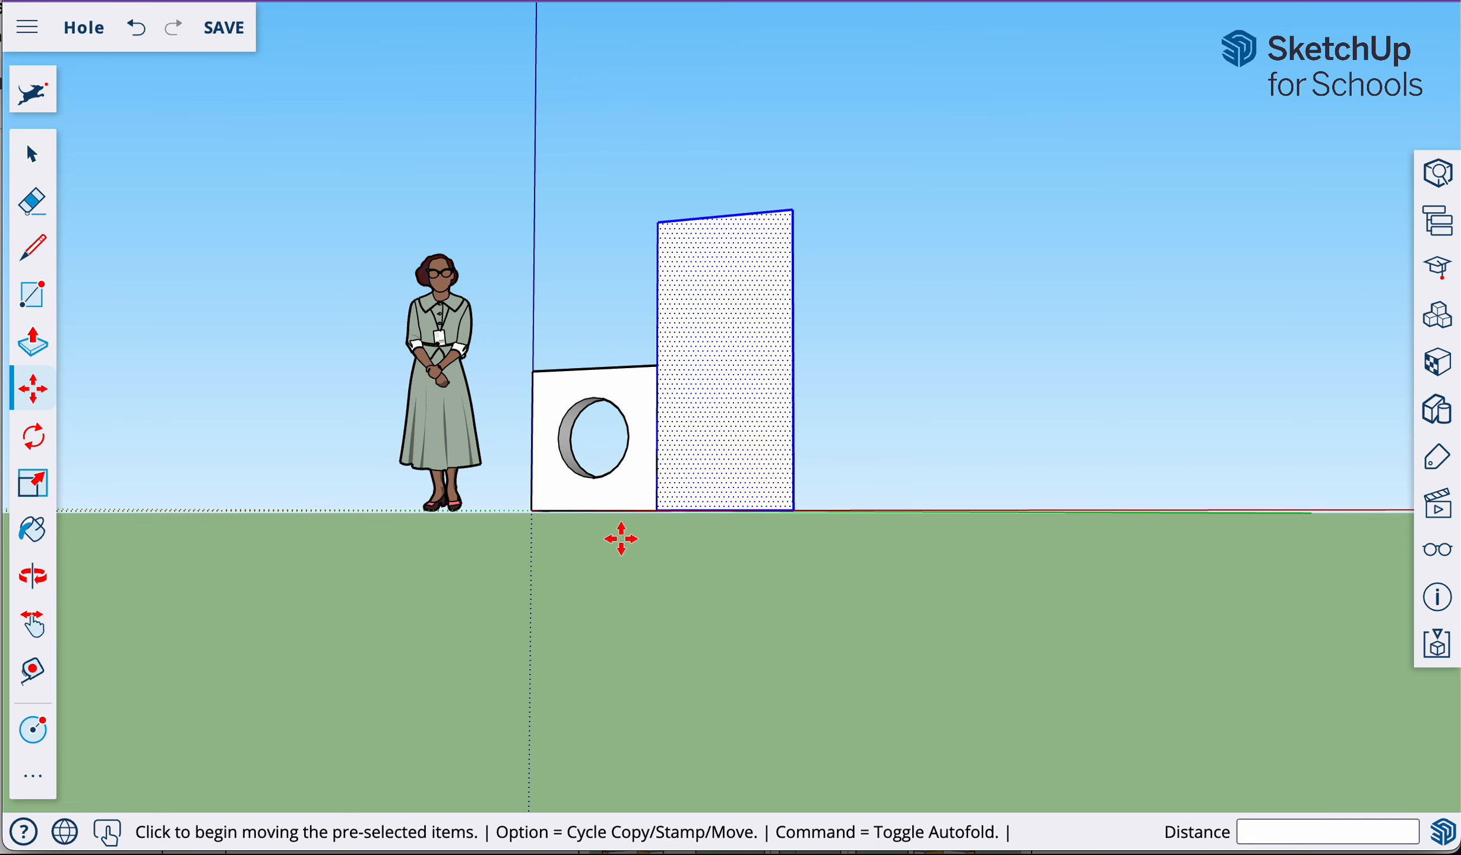
{"action": "left_click", "coordinate": [653, 509]}
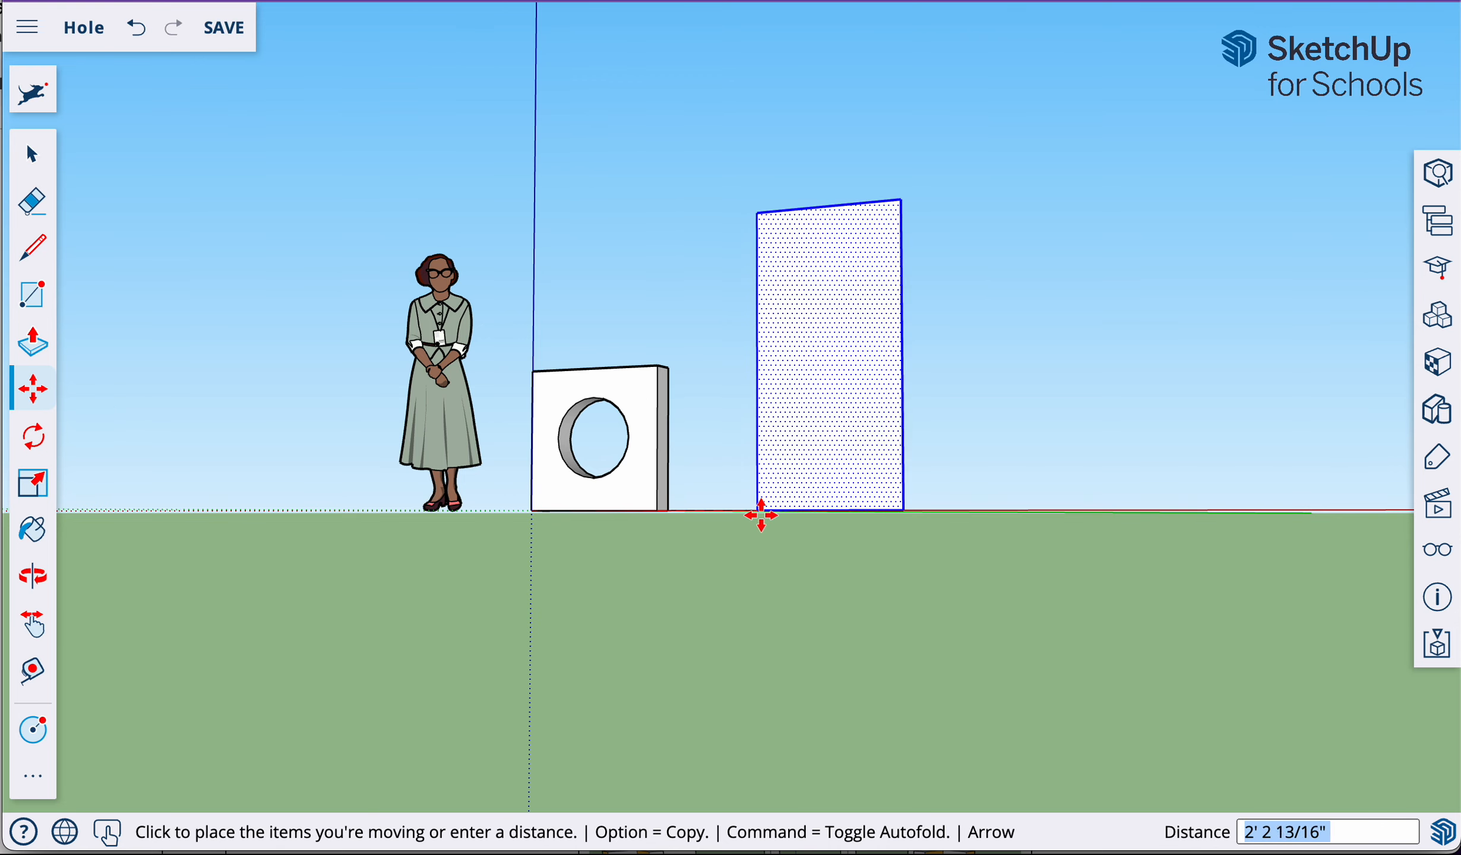
{"action": "scroll", "coordinate": [764, 515], "scroll_direction": "down", "scroll_amount": 3}
{"action": "scroll", "coordinate": [763, 515], "scroll_direction": "up", "scroll_amount": 8}
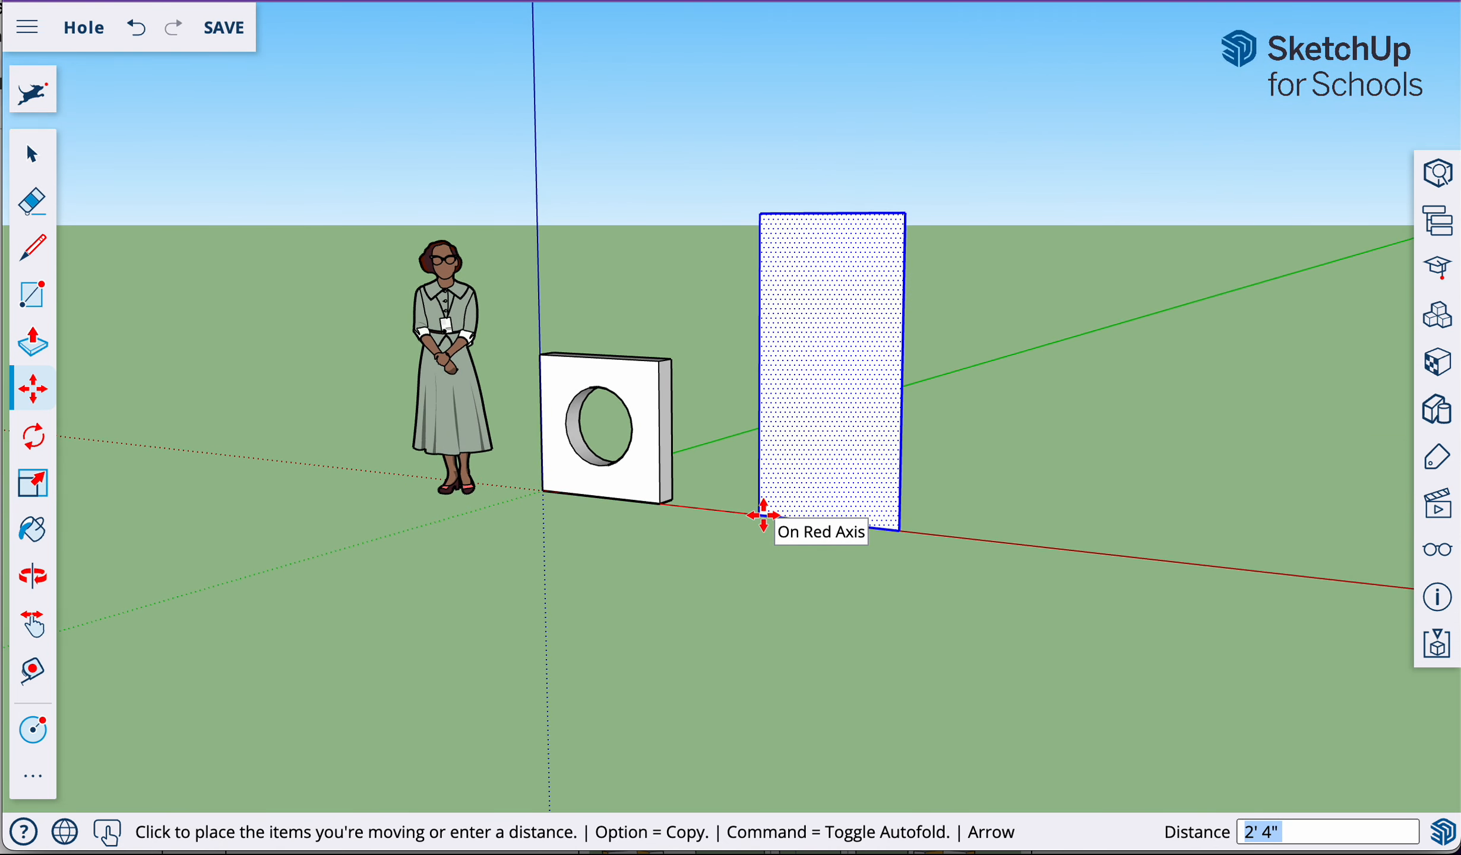
{"action": "type", "text": "3'"}
{"action": "key", "text": "Return"}
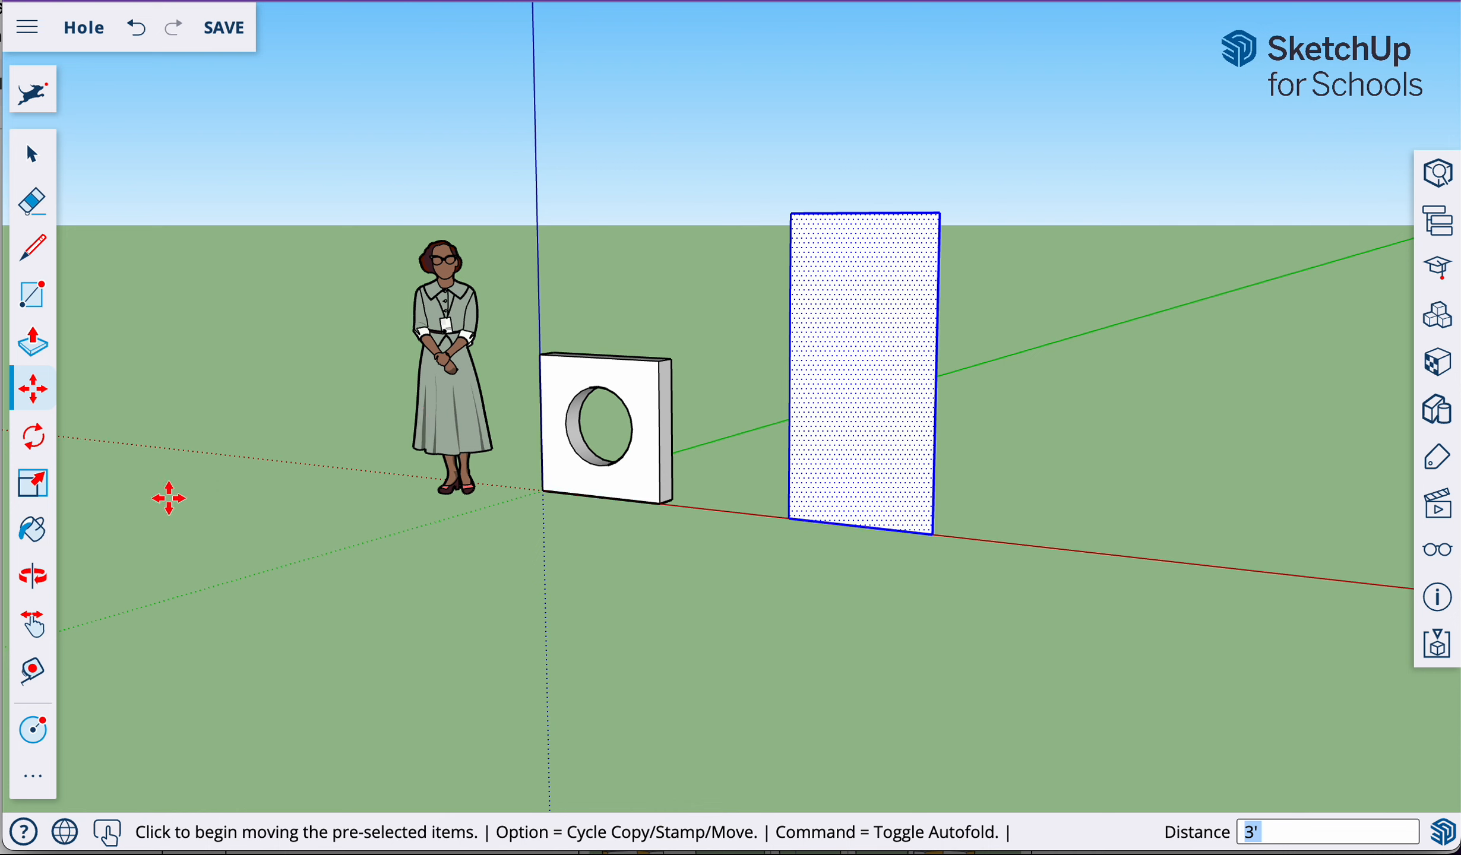
Step: Push/pull the upright rectangle to a thickness of 6"
{"action": "left_click", "coordinate": [37, 345]}
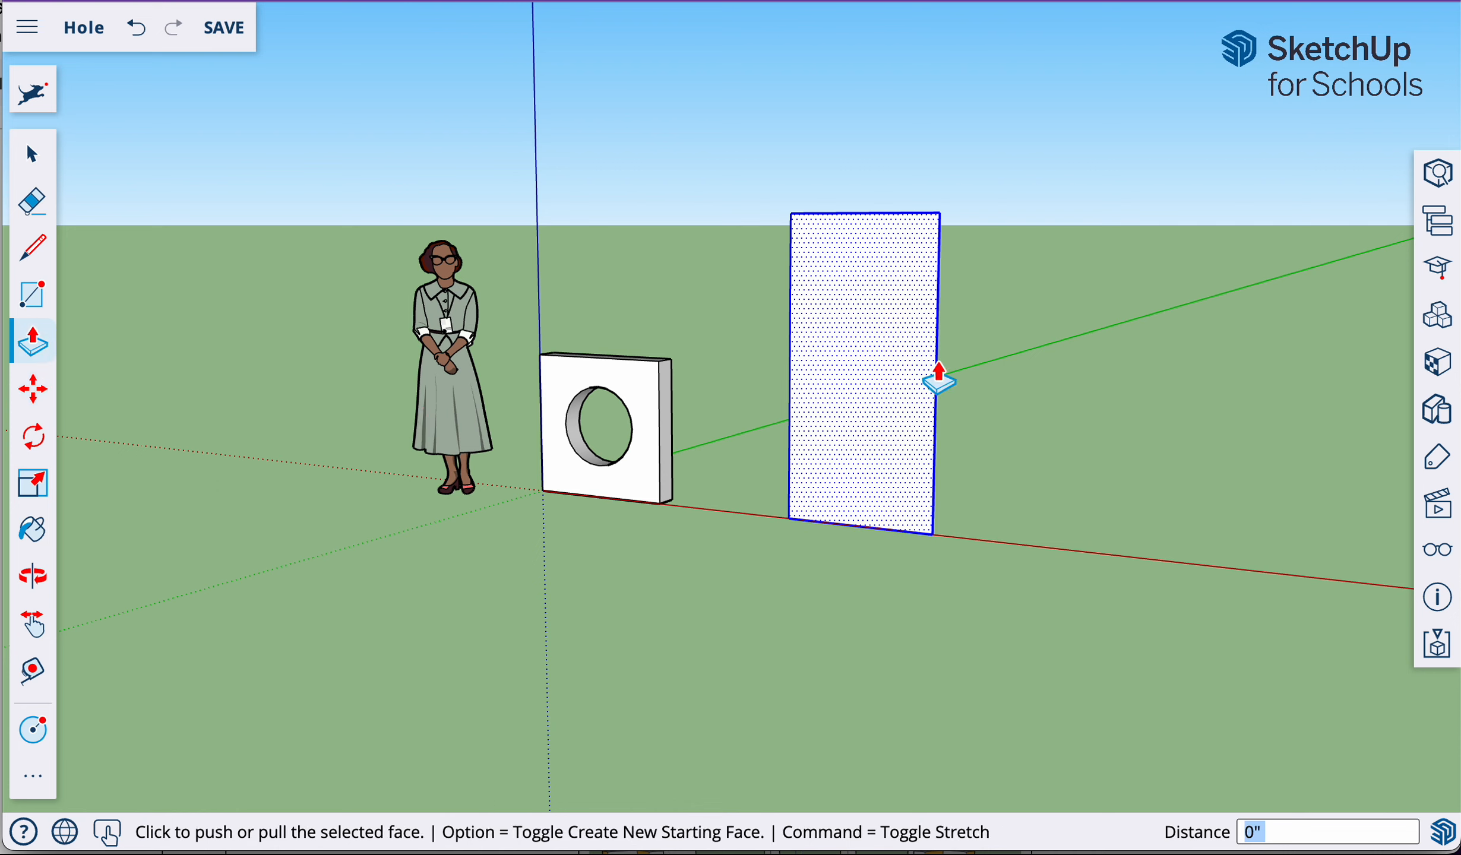
{"action": "left_click", "coordinate": [884, 359]}
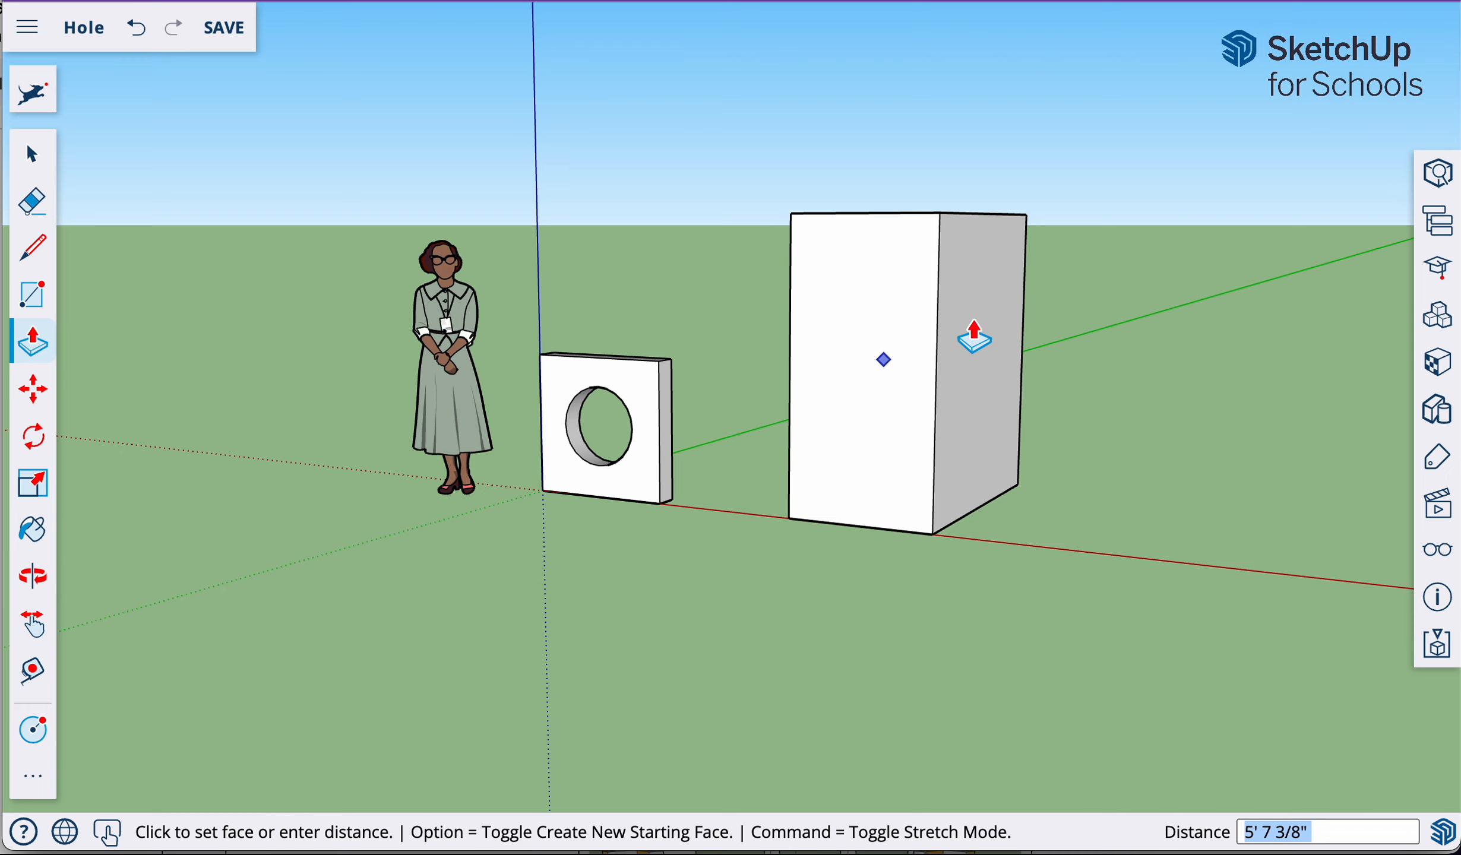
{"action": "type", "text": "6"}
{"action": "key", "text": "Return"}
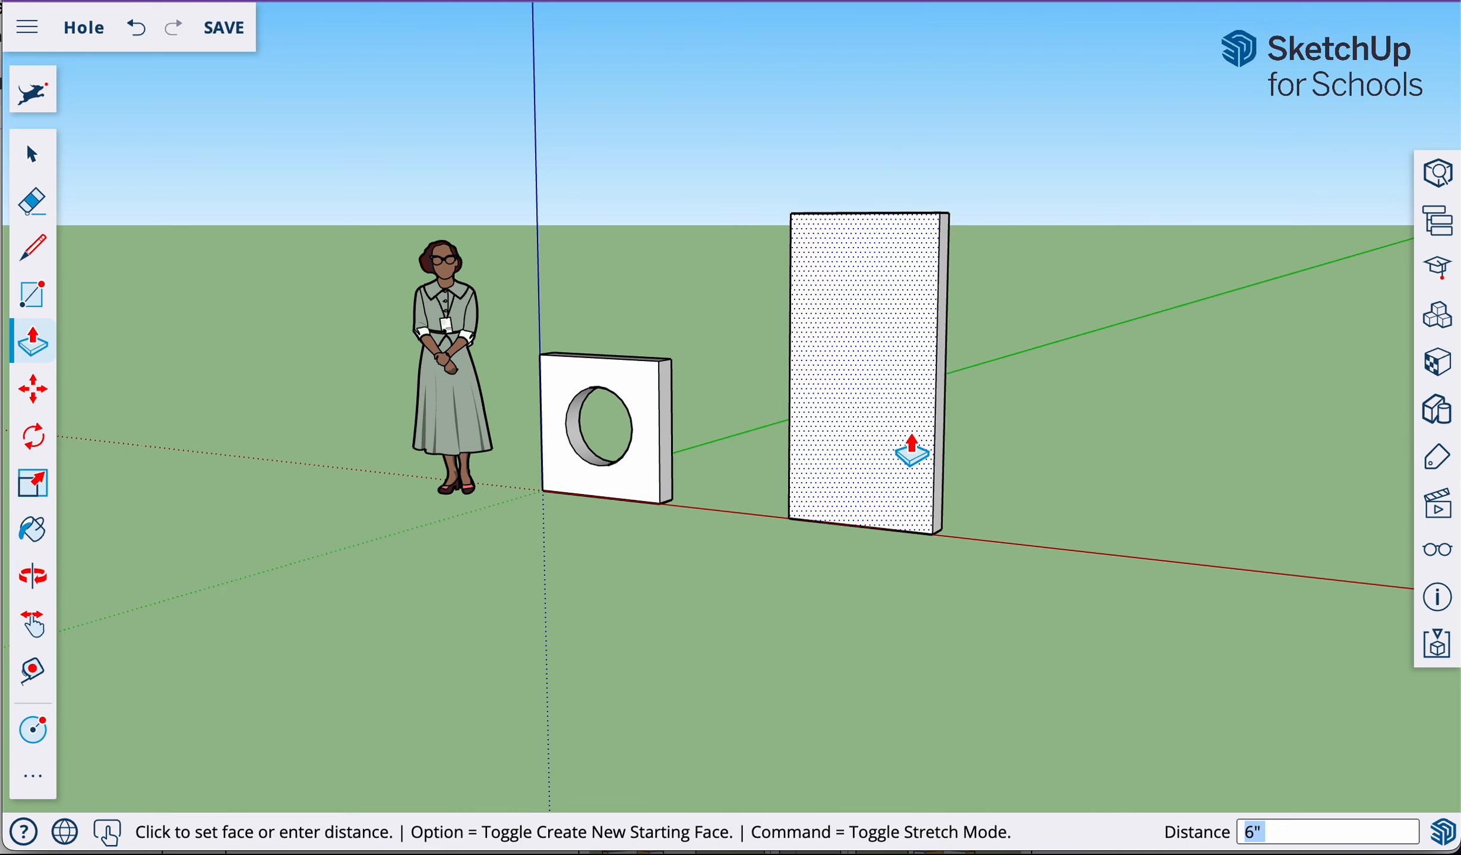
Step: Make a group from all faces and edges of the tall panel
{"action": "left_click", "coordinate": [36, 156]}
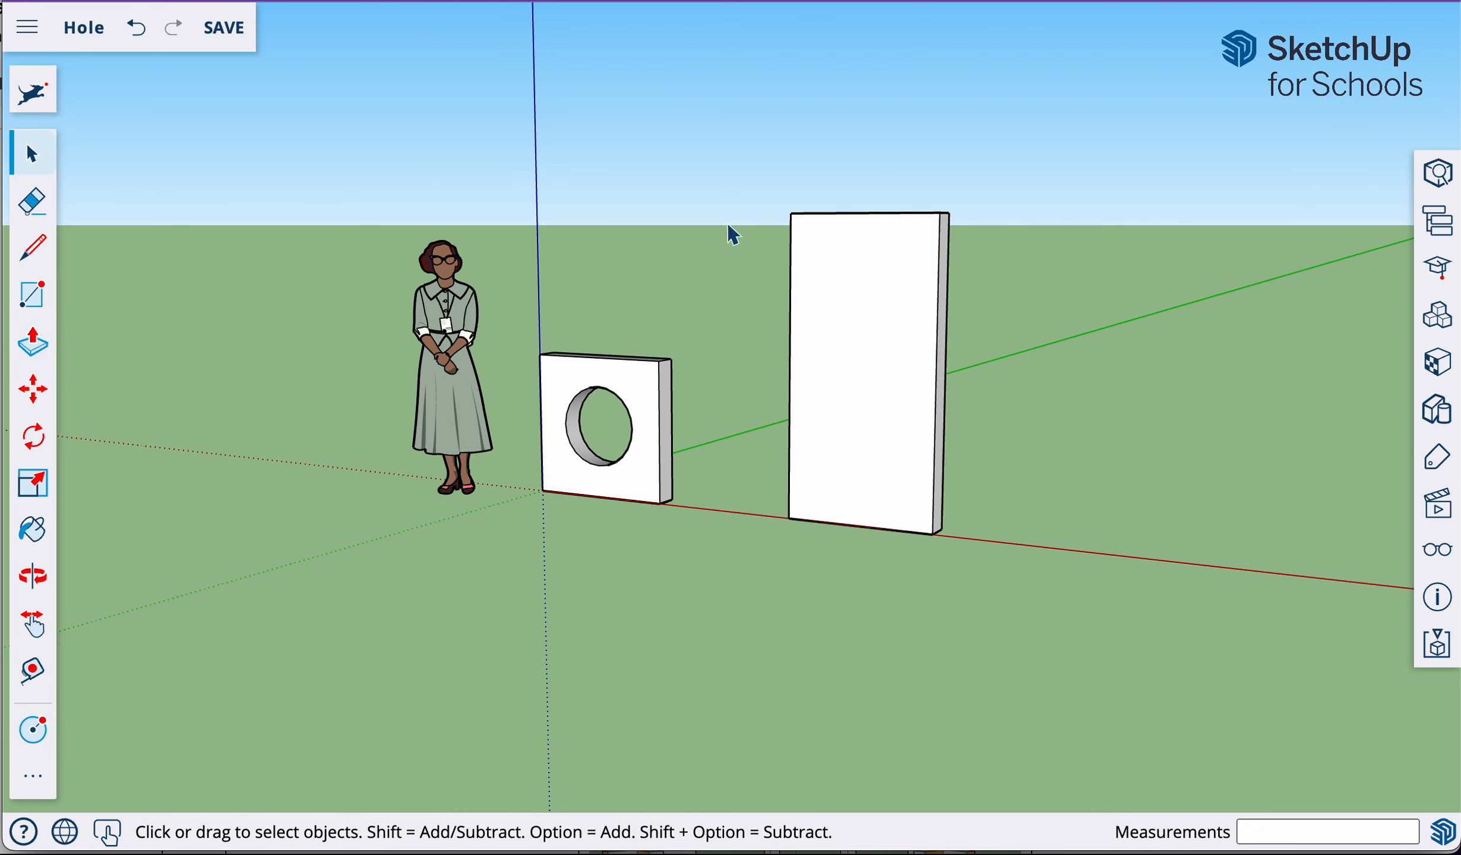
{"action": "left_click_drag", "start_coordinate": [726, 171], "coordinate": [1060, 628]}
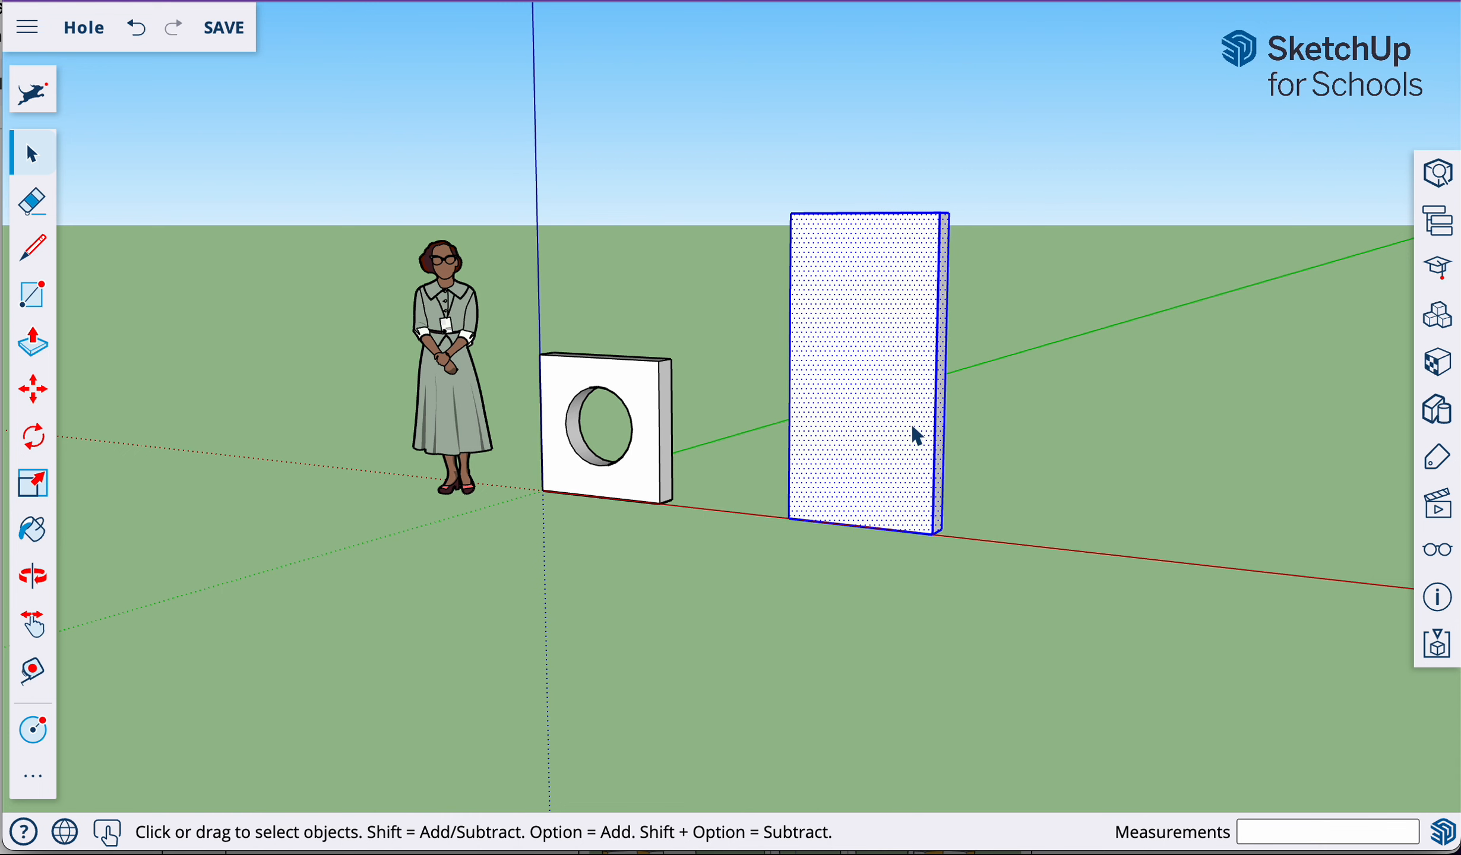
{"action": "right_click", "coordinate": [875, 373]}
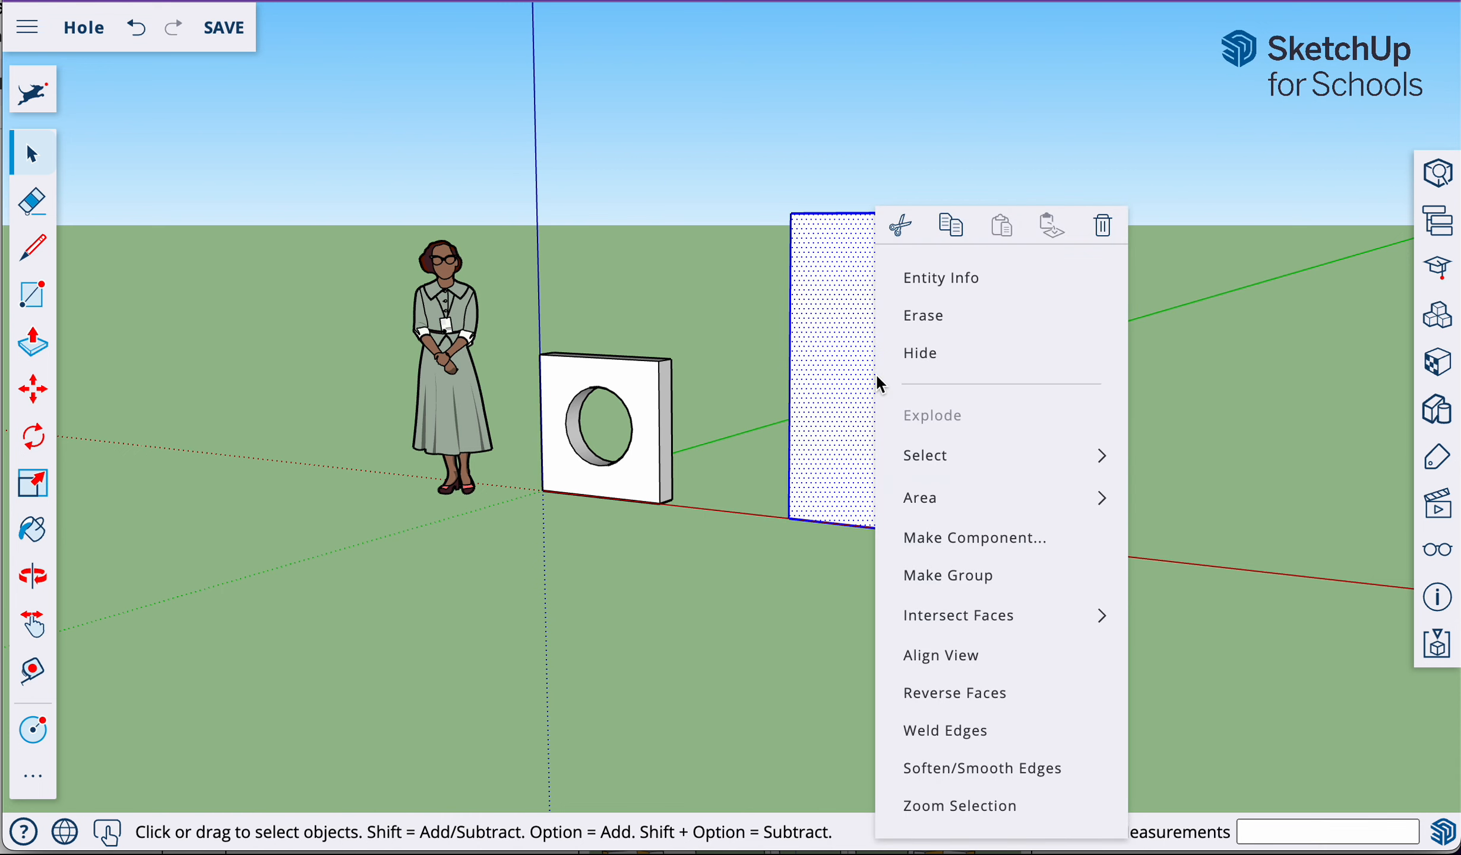
{"action": "left_click", "coordinate": [944, 575]}
{"action": "left_click", "coordinate": [720, 255]}
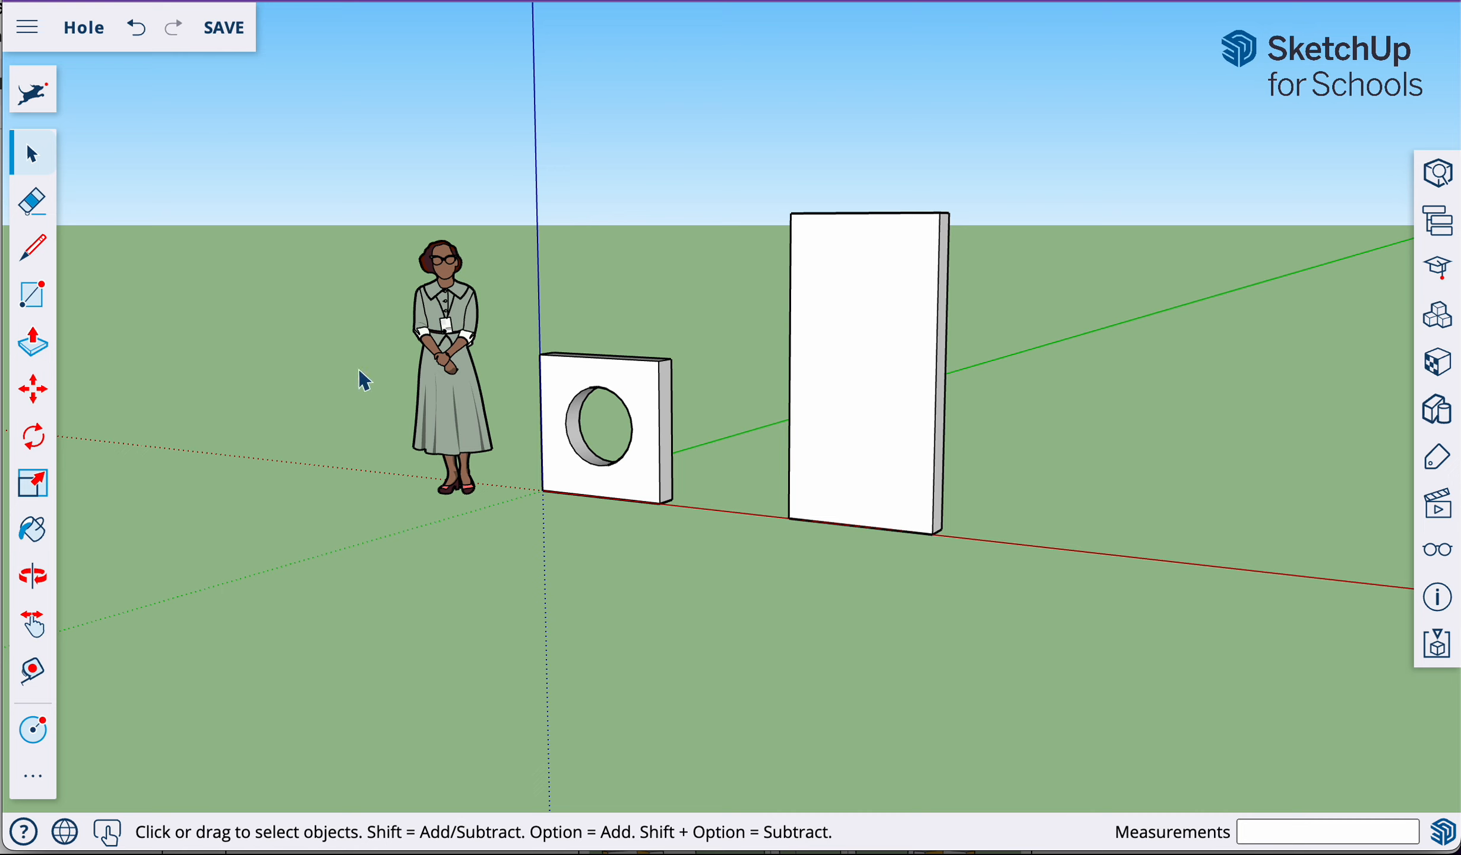
Step: Draw a diagonal line across the tall panel's front face, from the lower corner nearest the holed block to the opposite upper corner
{"action": "left_click", "coordinate": [33, 247]}
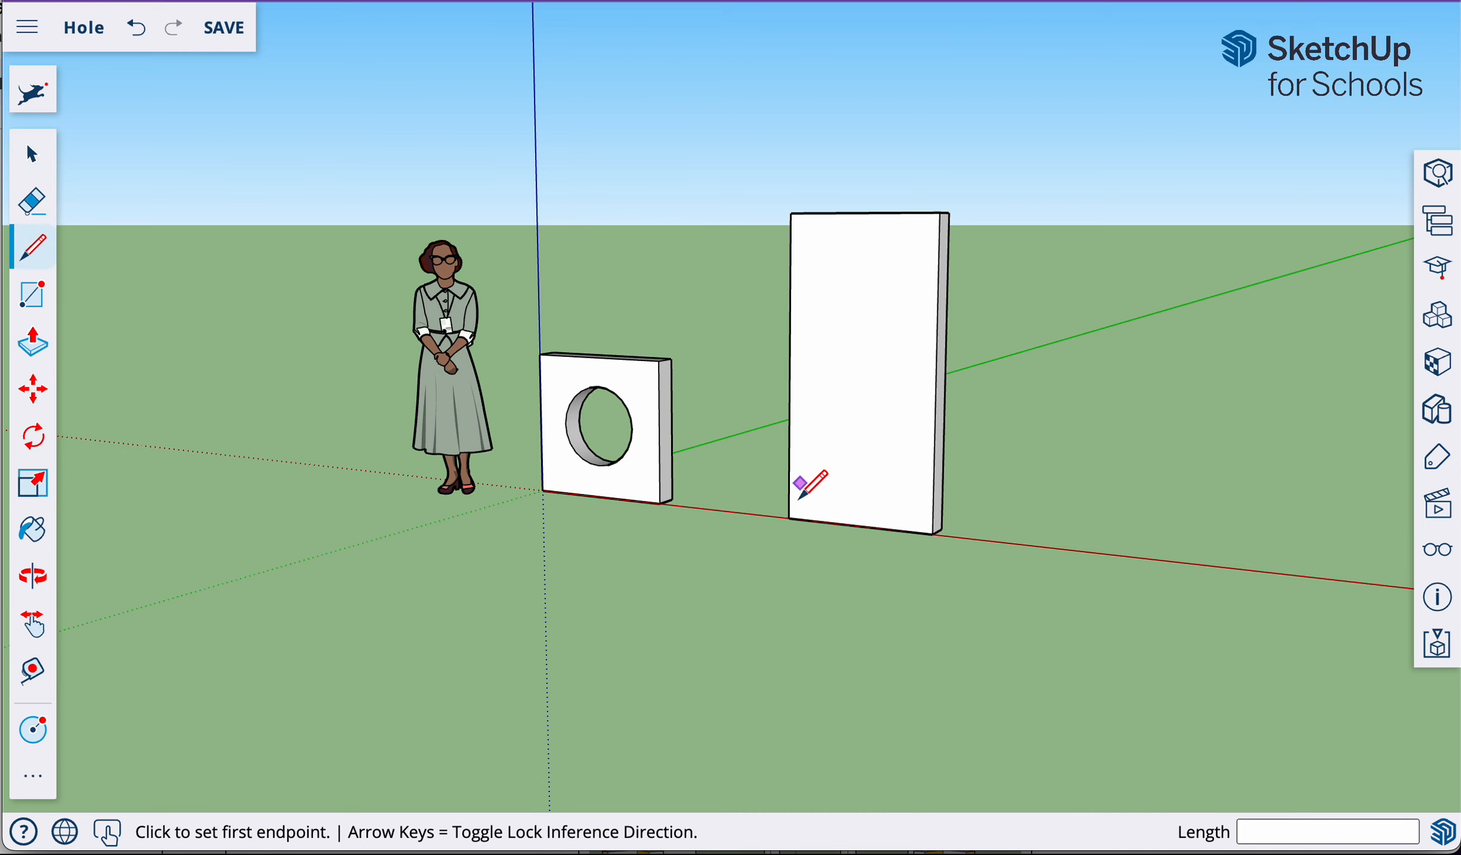
{"action": "left_click", "coordinate": [788, 517]}
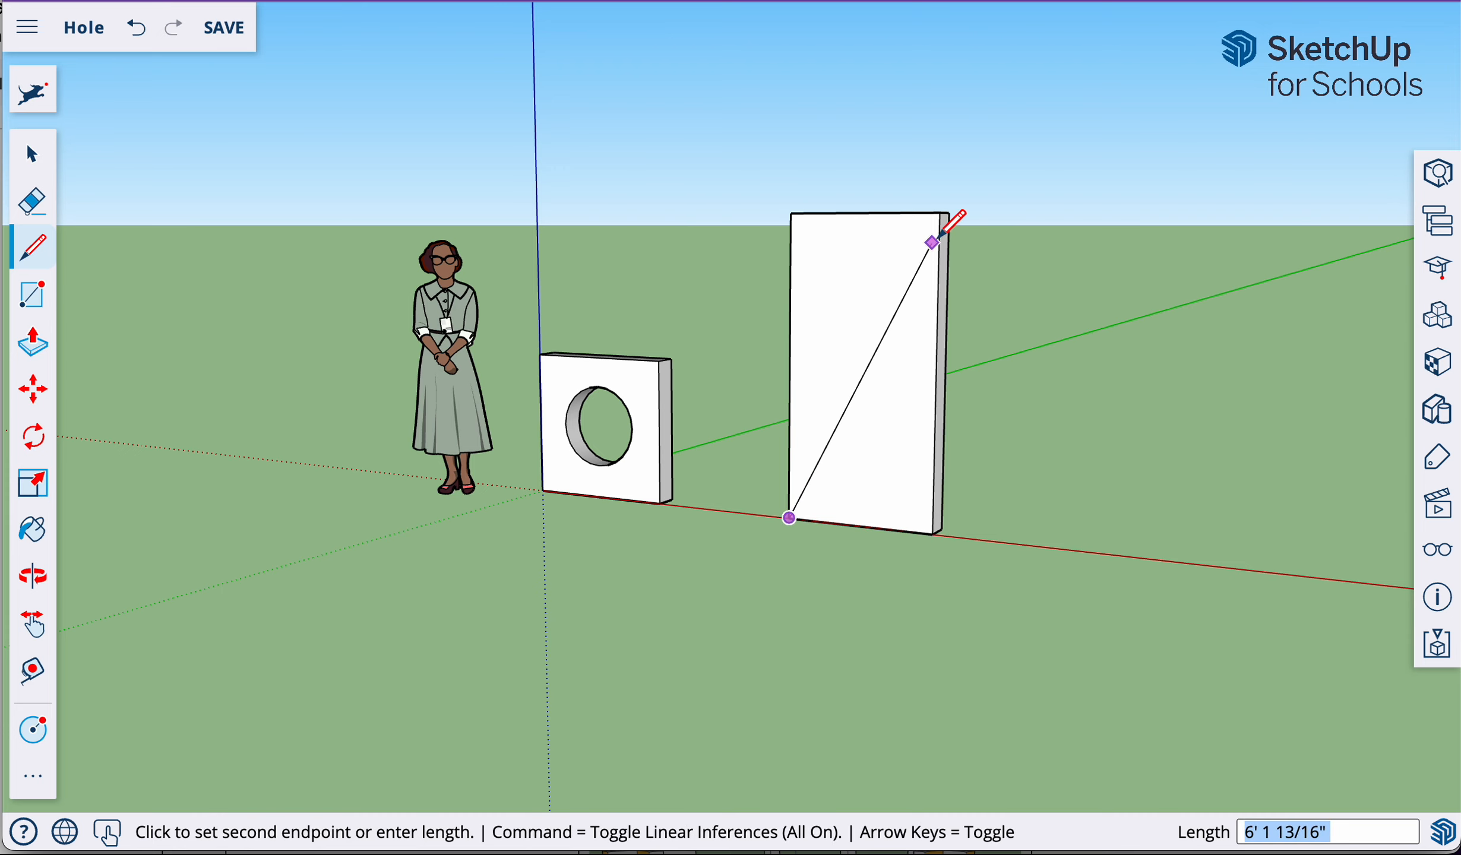
{"action": "left_click", "coordinate": [940, 212]}
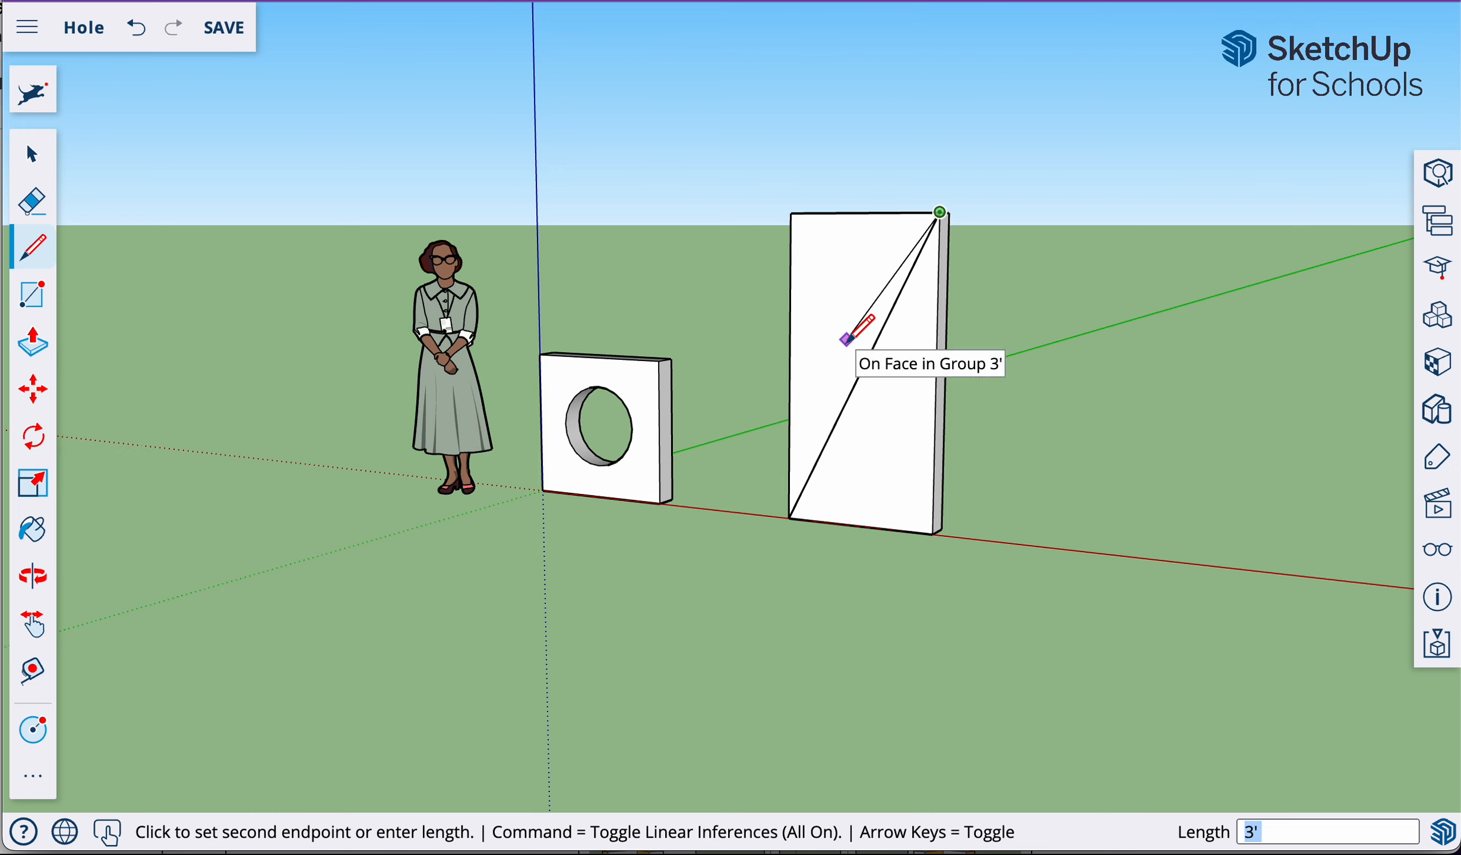
{"action": "key", "text": "Escape"}
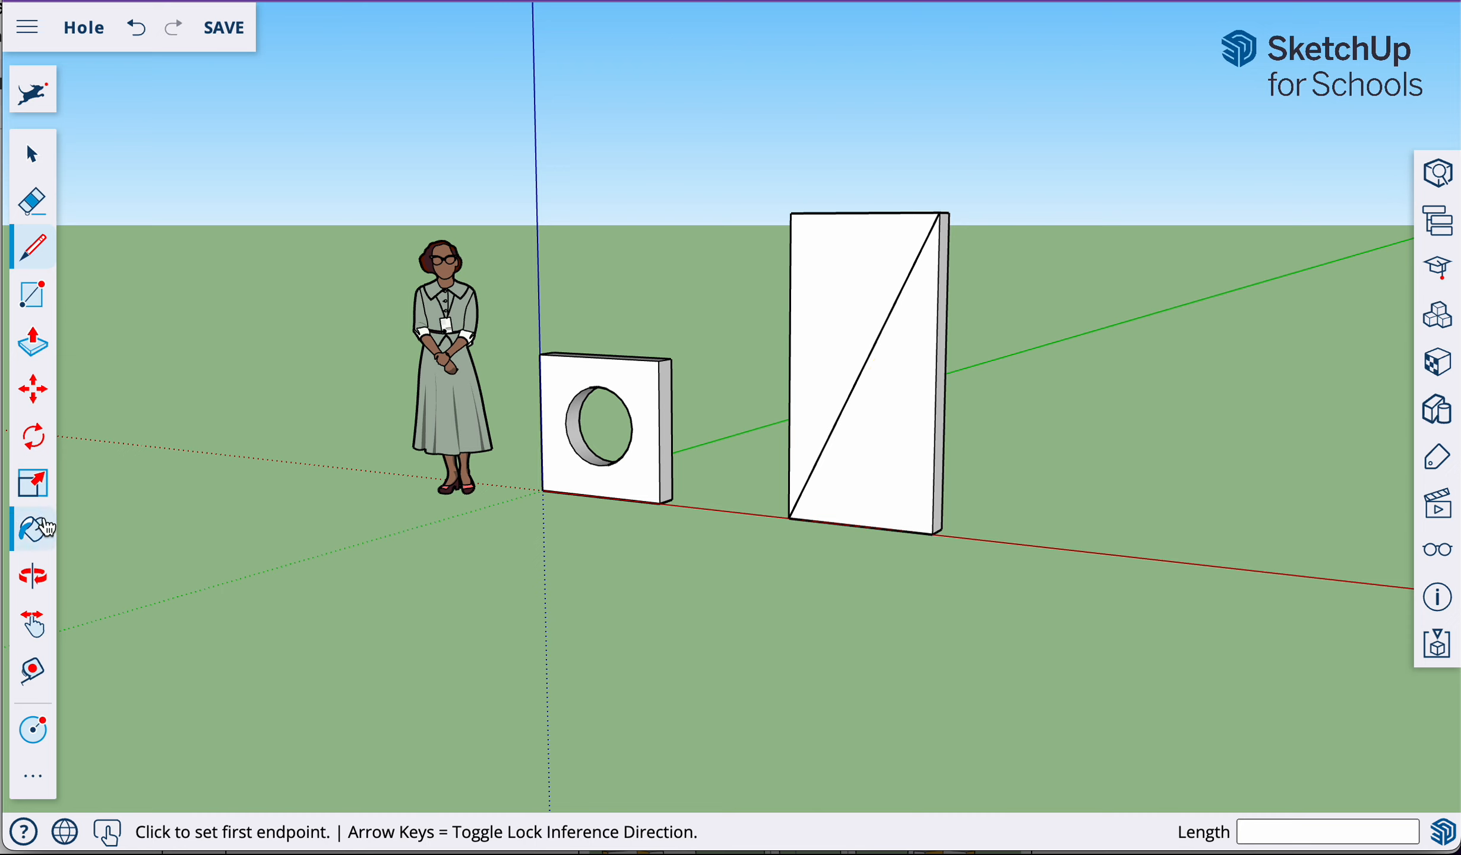
Step: Draw a circle of about 10 5/16" radius on the tall panel's front face, centred on the diagonal's midpoint
{"action": "left_click", "coordinate": [36, 732]}
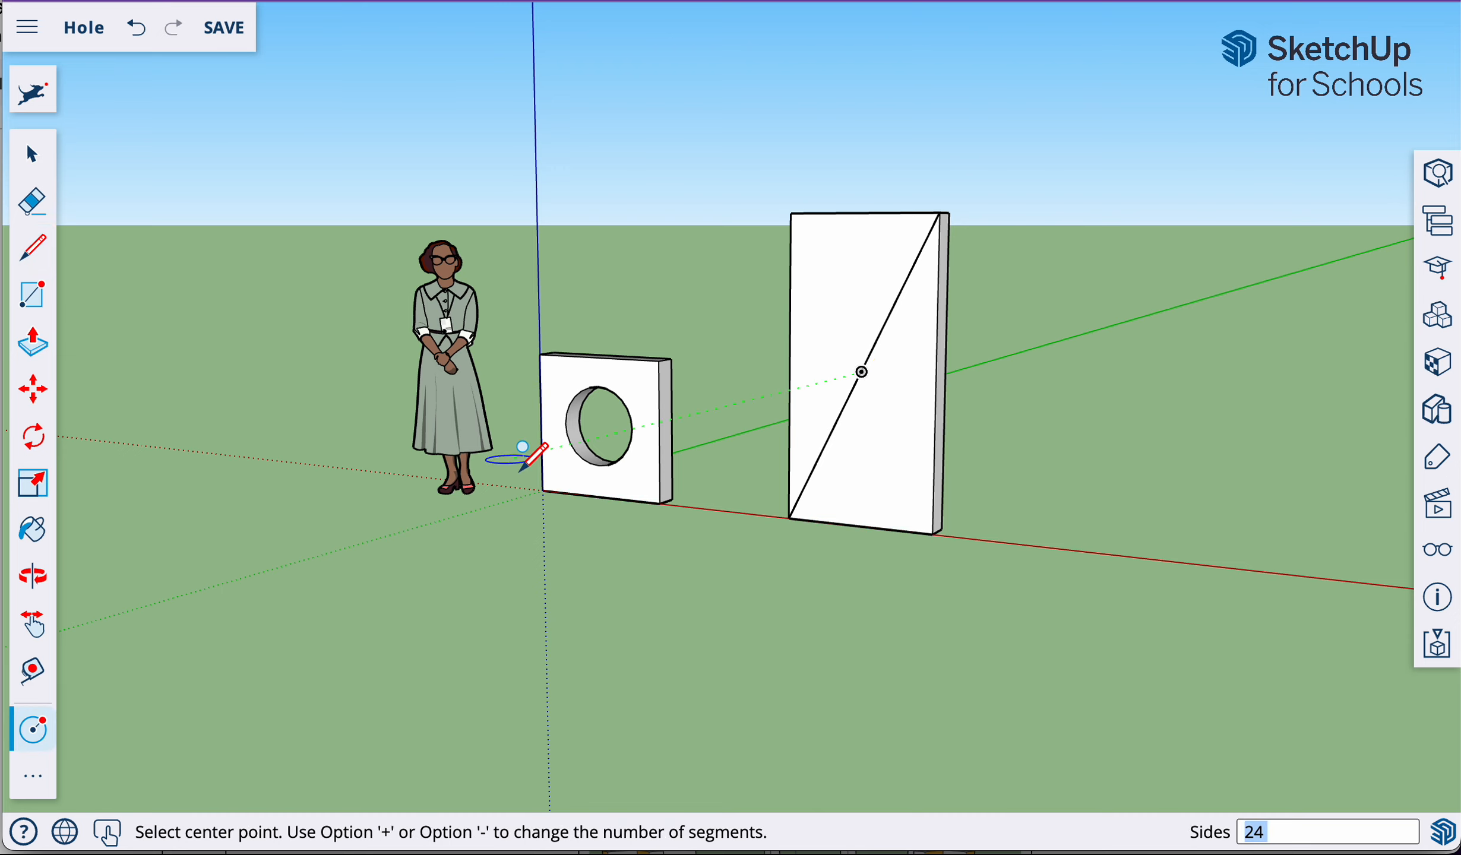
{"action": "left_click", "coordinate": [862, 372]}
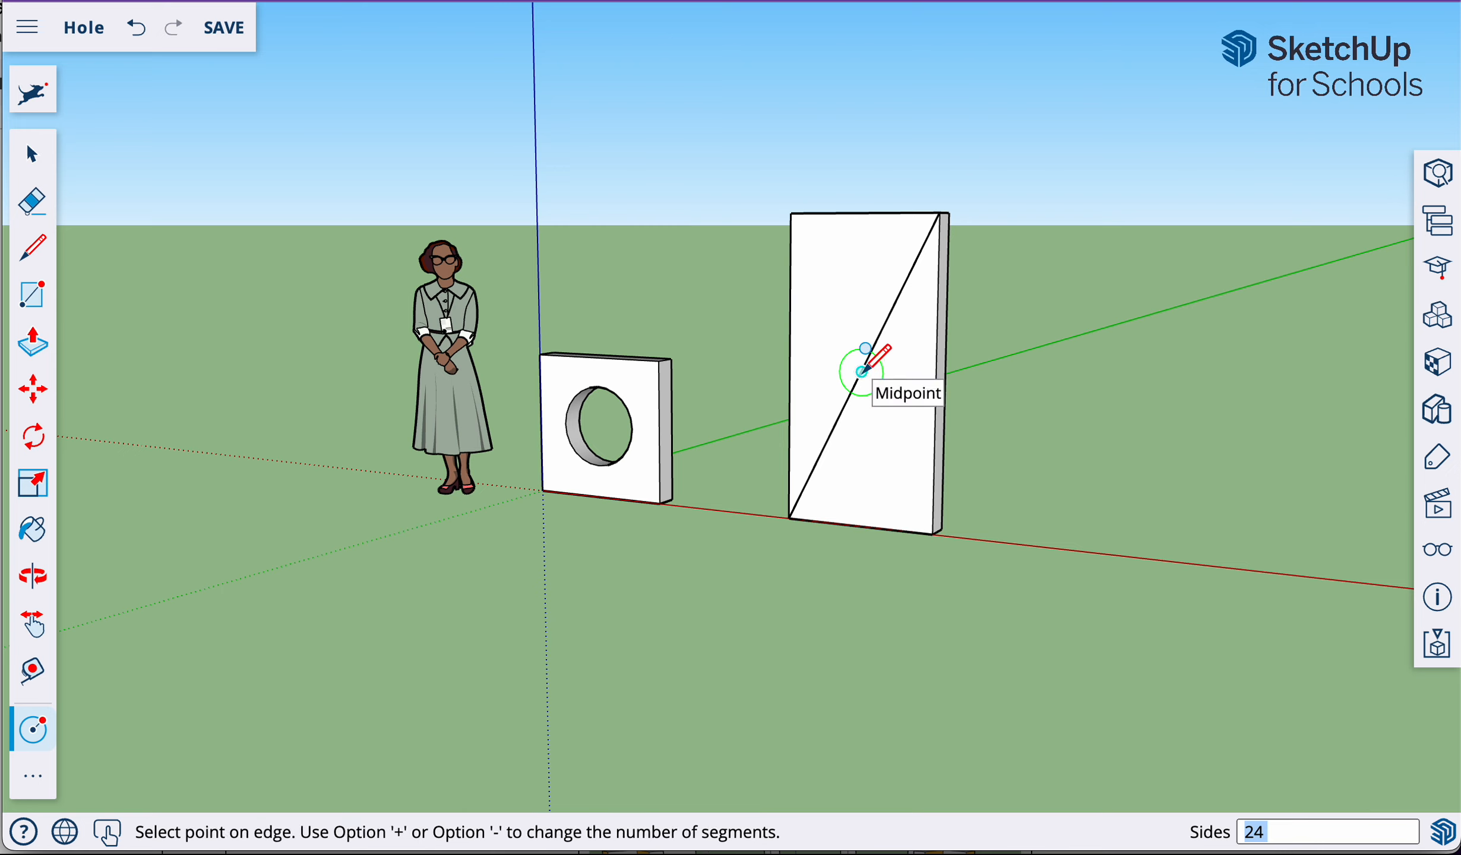
{"action": "left_click", "coordinate": [904, 372]}
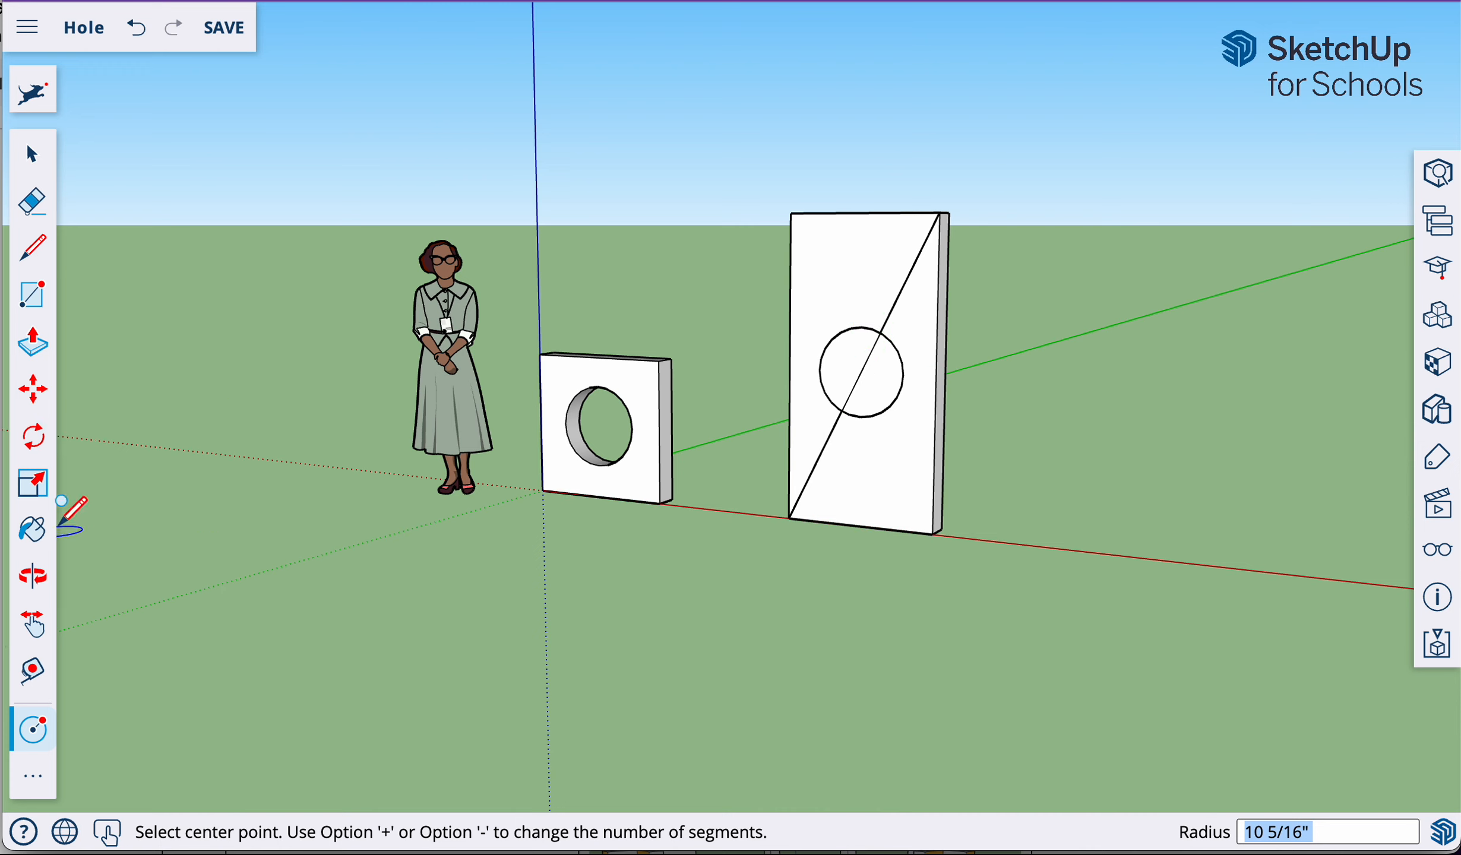
Step: Try to push/pull the circle from outside the tall panel's group, cancel, and undo the circle
{"action": "left_click", "coordinate": [33, 343]}
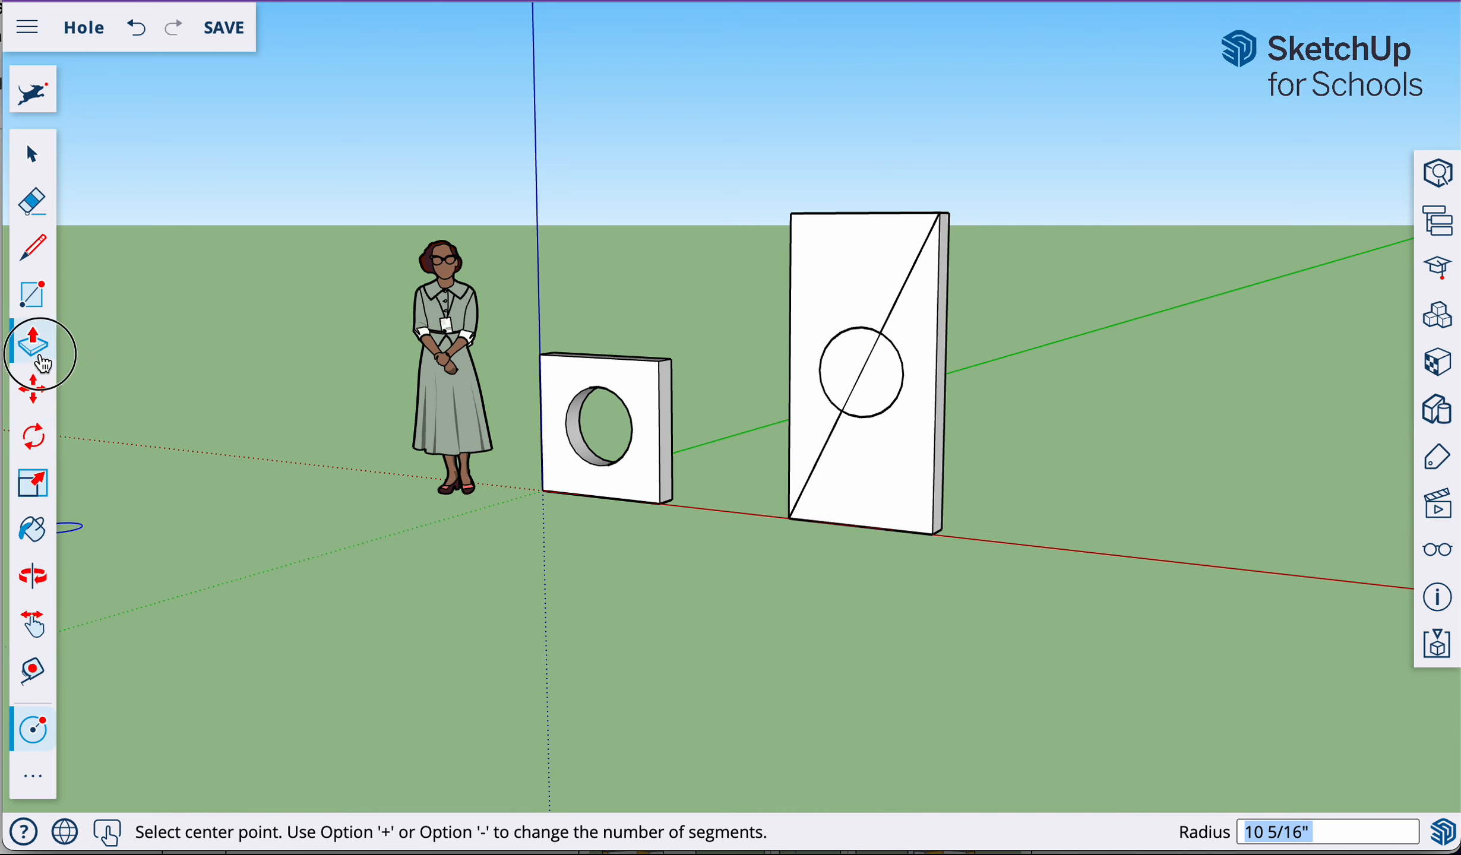
{"action": "left_click", "coordinate": [848, 386]}
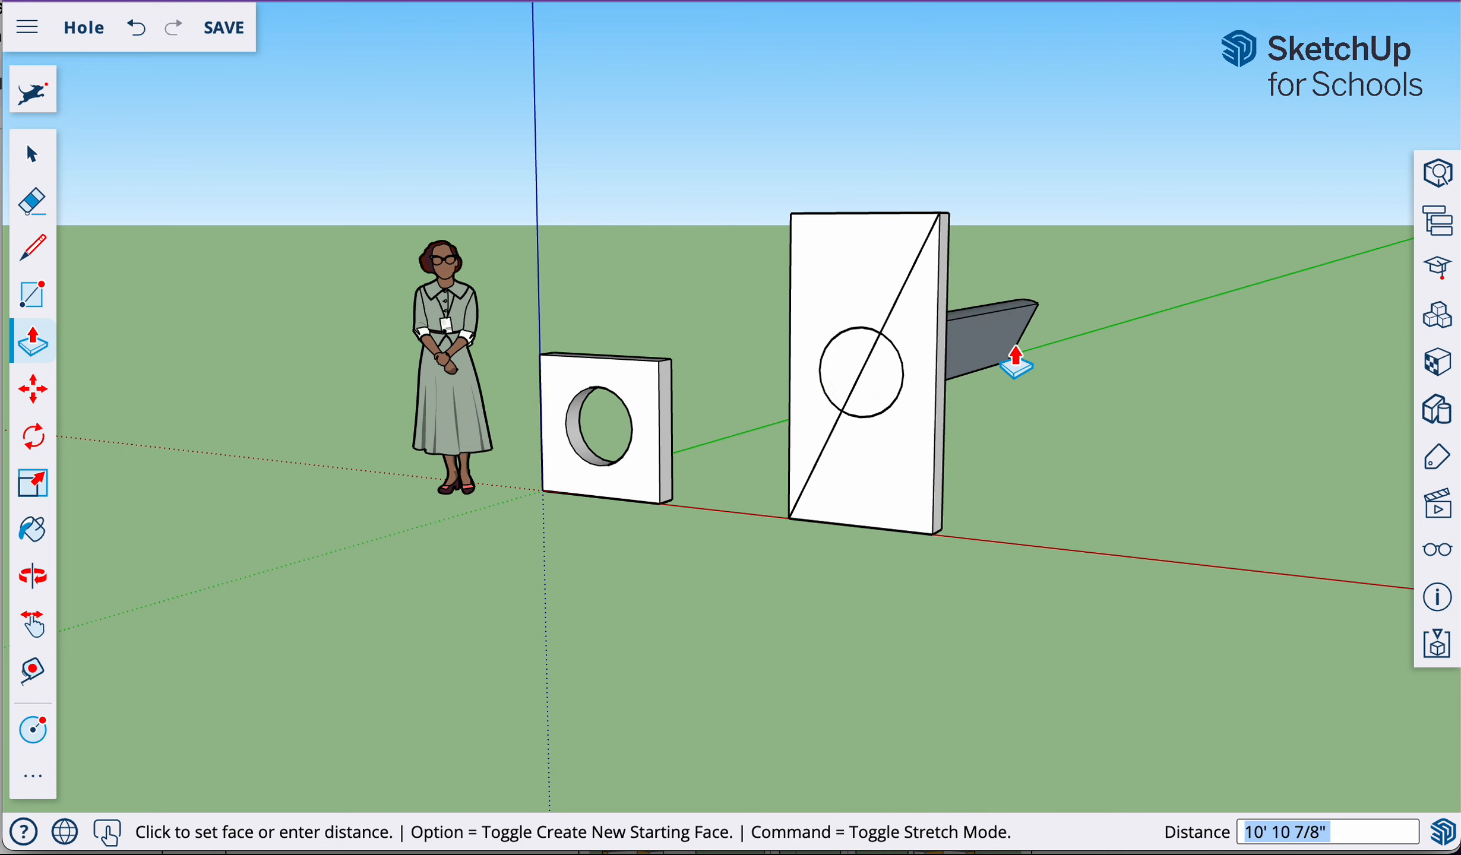
{"action": "key", "text": "Escape"}
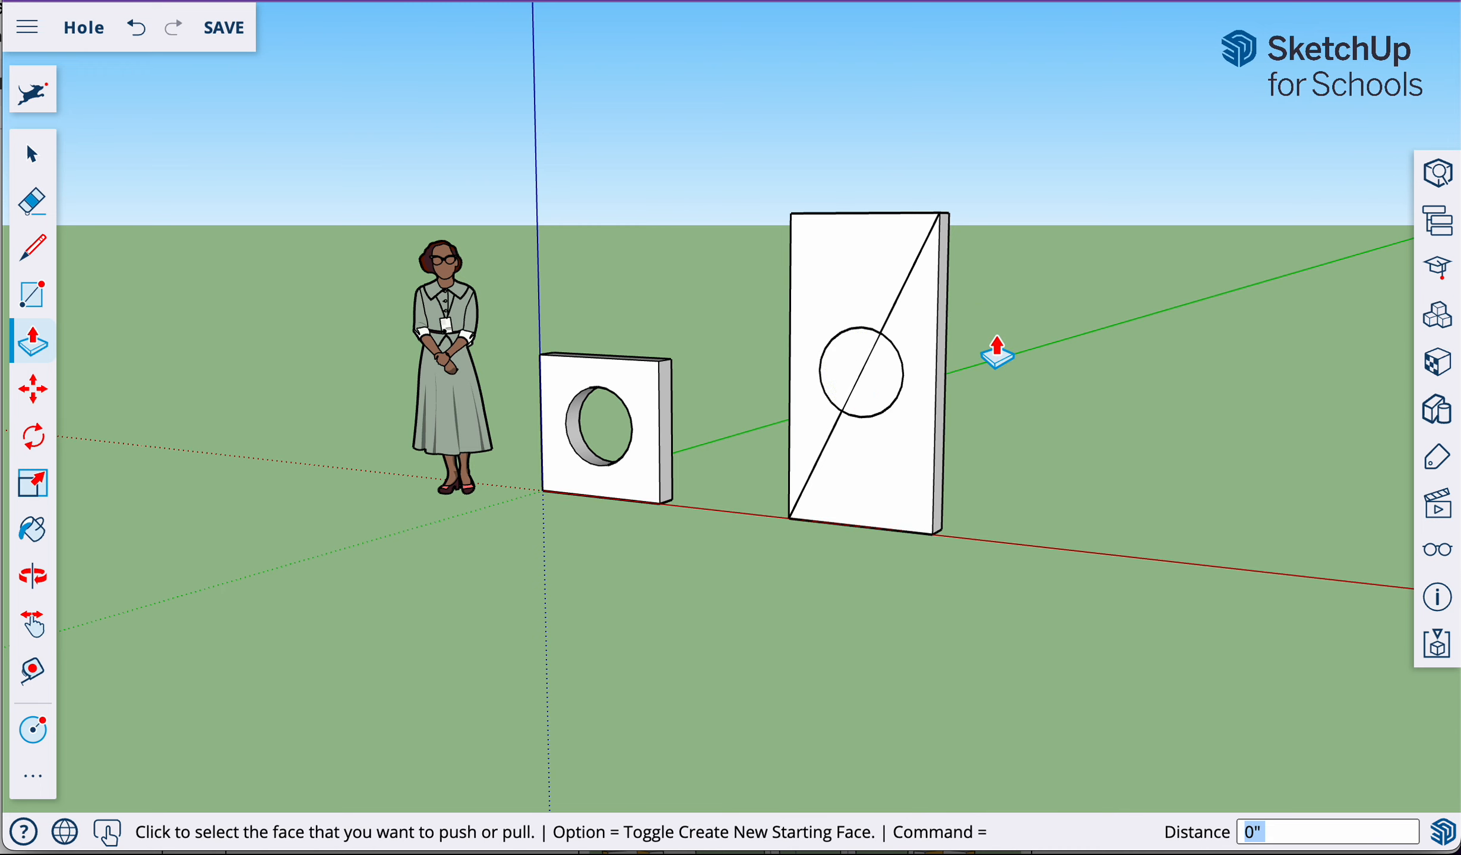
{"action": "left_click", "coordinate": [135, 30]}
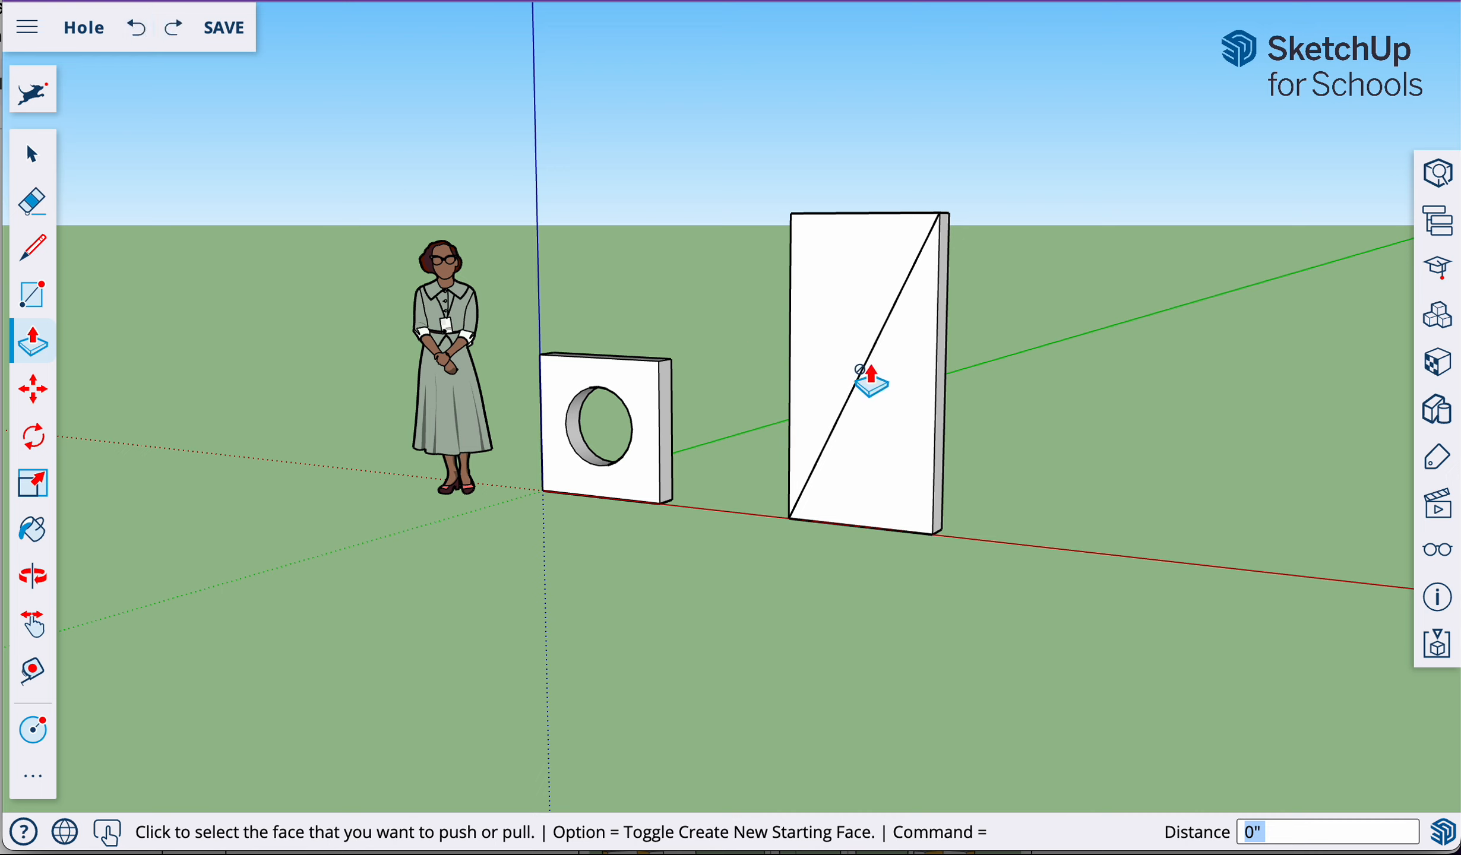
Step: Open the tall panel's group for editing and draw a circle of 12" radius on its front face, centred on the diagonal's midpoint
{"action": "left_click", "coordinate": [33, 155]}
{"action": "double_click", "coordinate": [829, 343]}
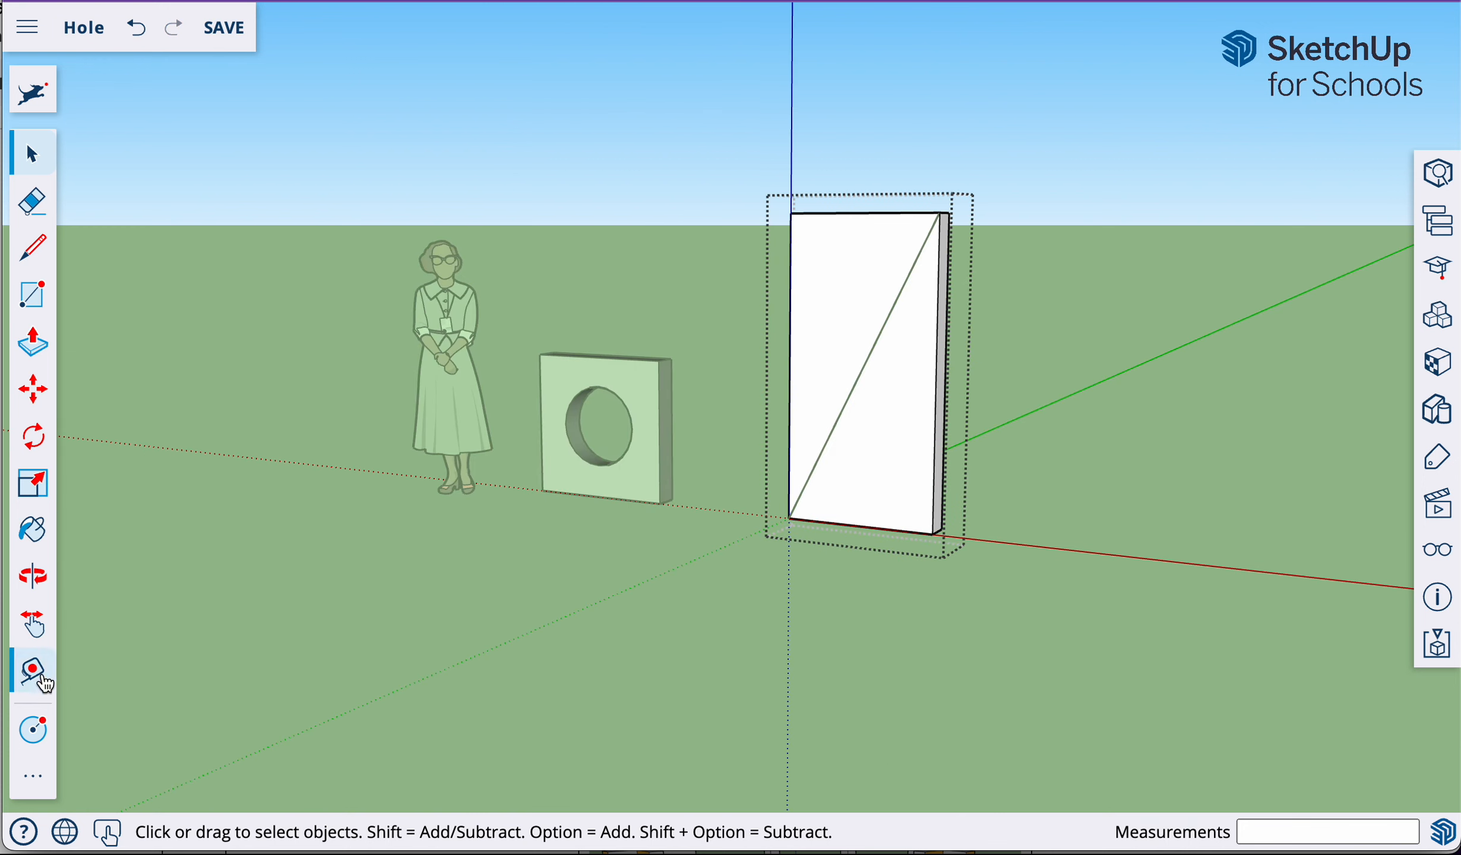
{"action": "left_click", "coordinate": [33, 729]}
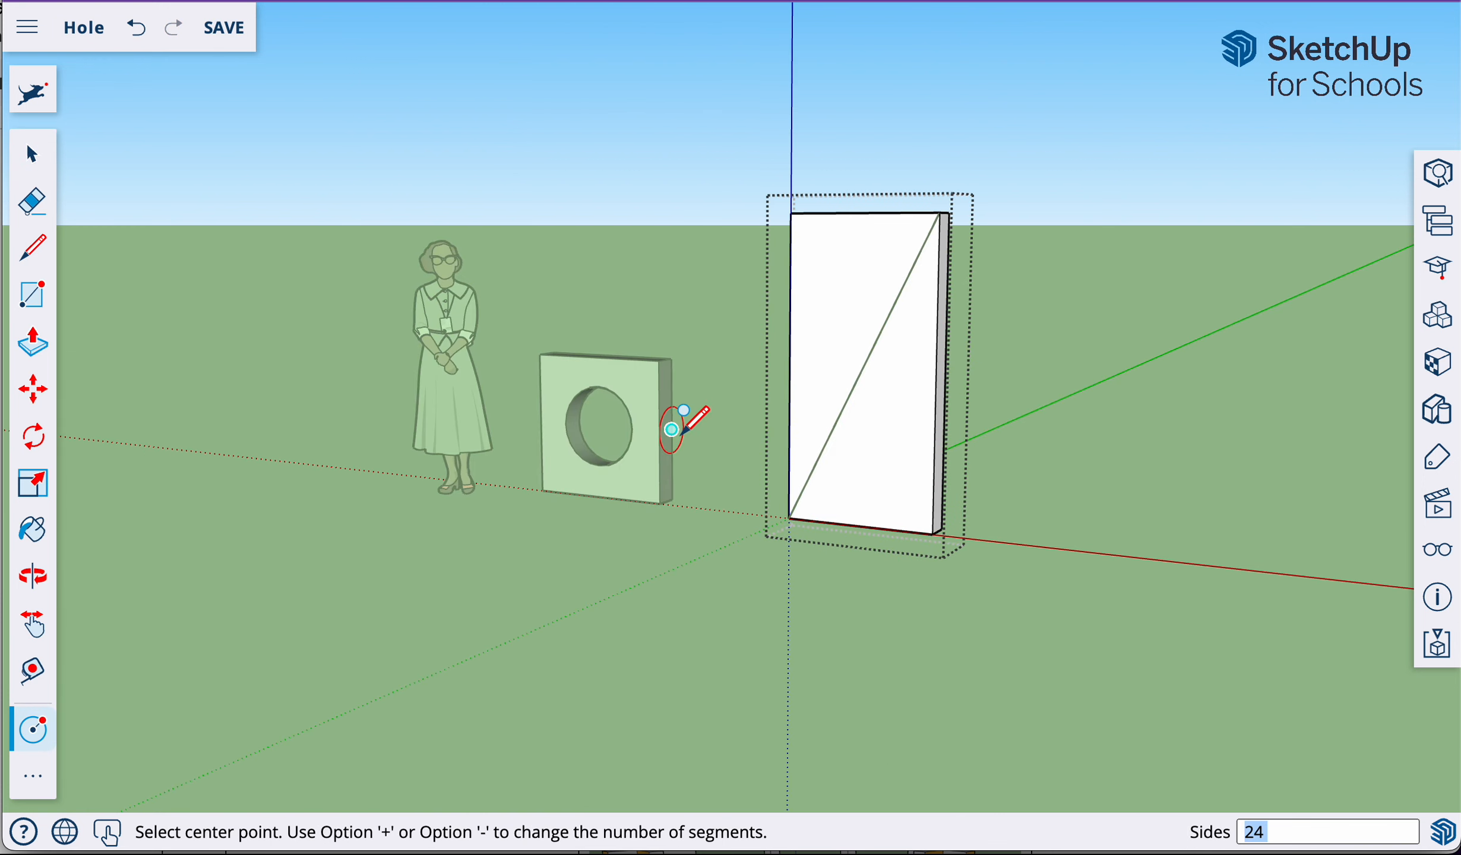
{"action": "left_click", "coordinate": [862, 372]}
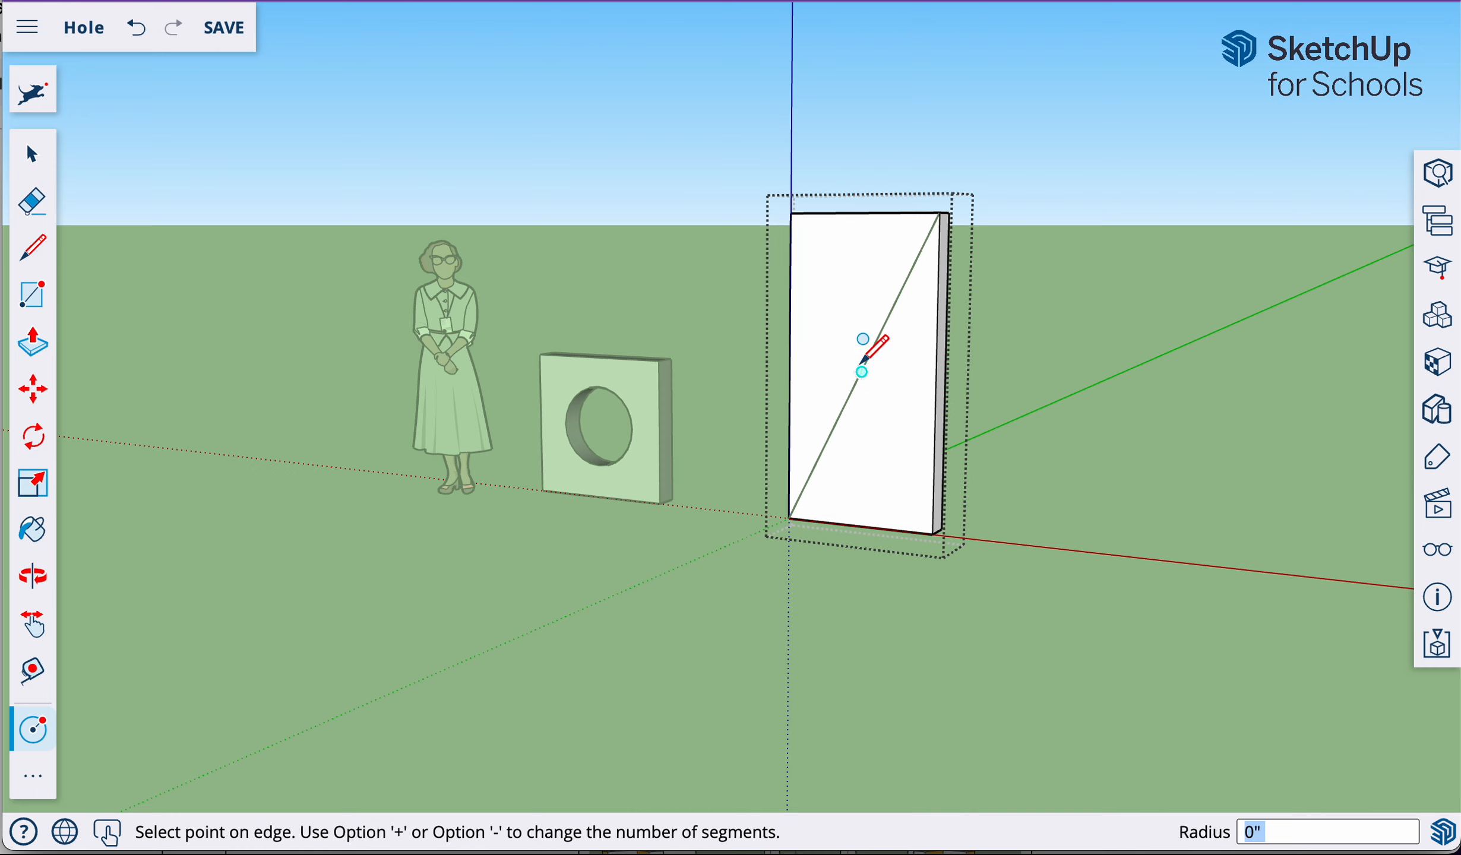
{"action": "left_click", "coordinate": [861, 321]}
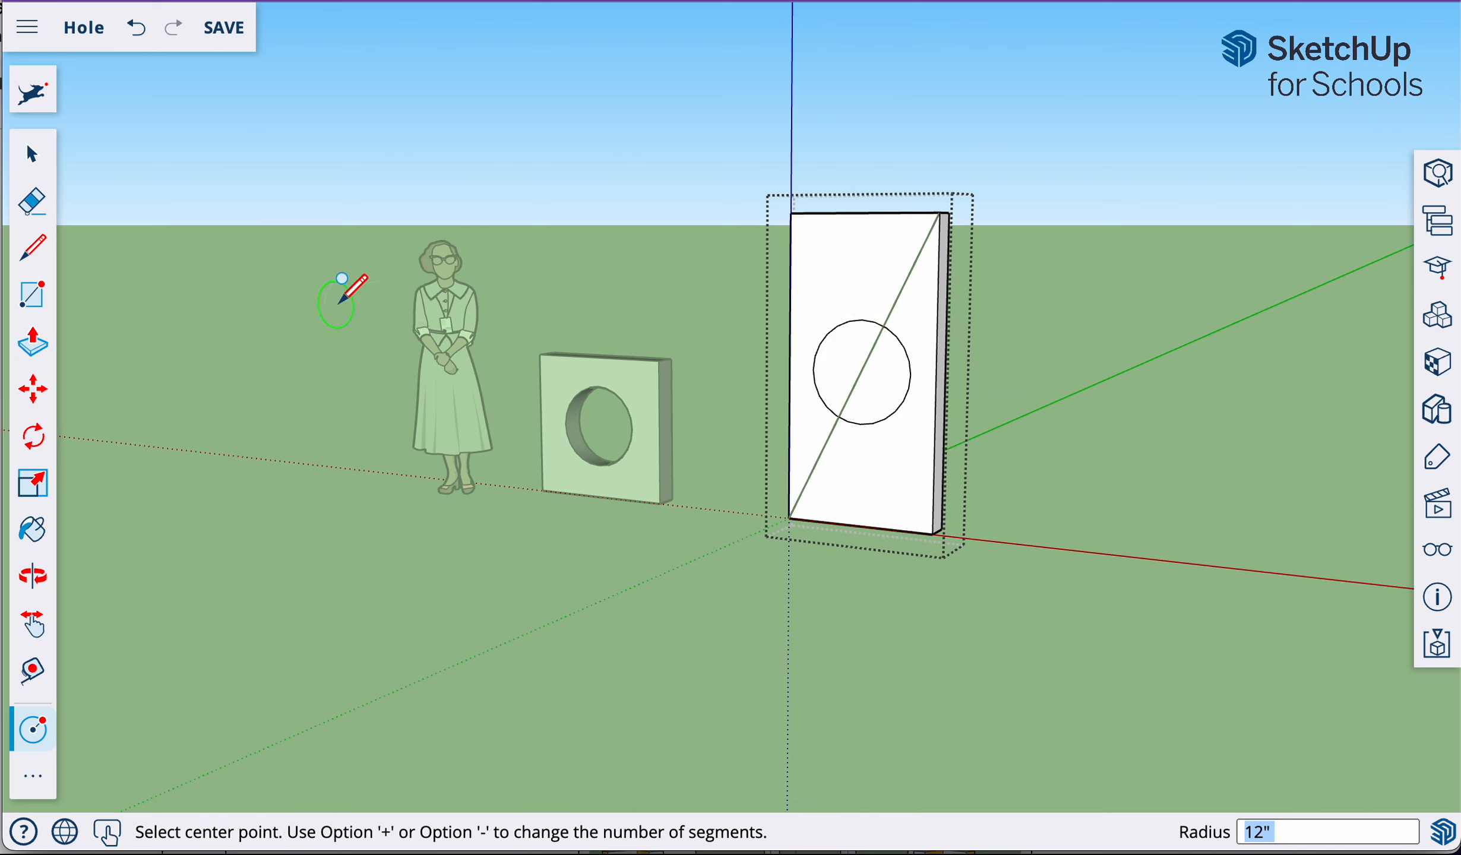
Step: Push the circle 6" through to the tall panel's back face to cut a hole
{"action": "left_click", "coordinate": [34, 341]}
{"action": "left_click", "coordinate": [839, 371]}
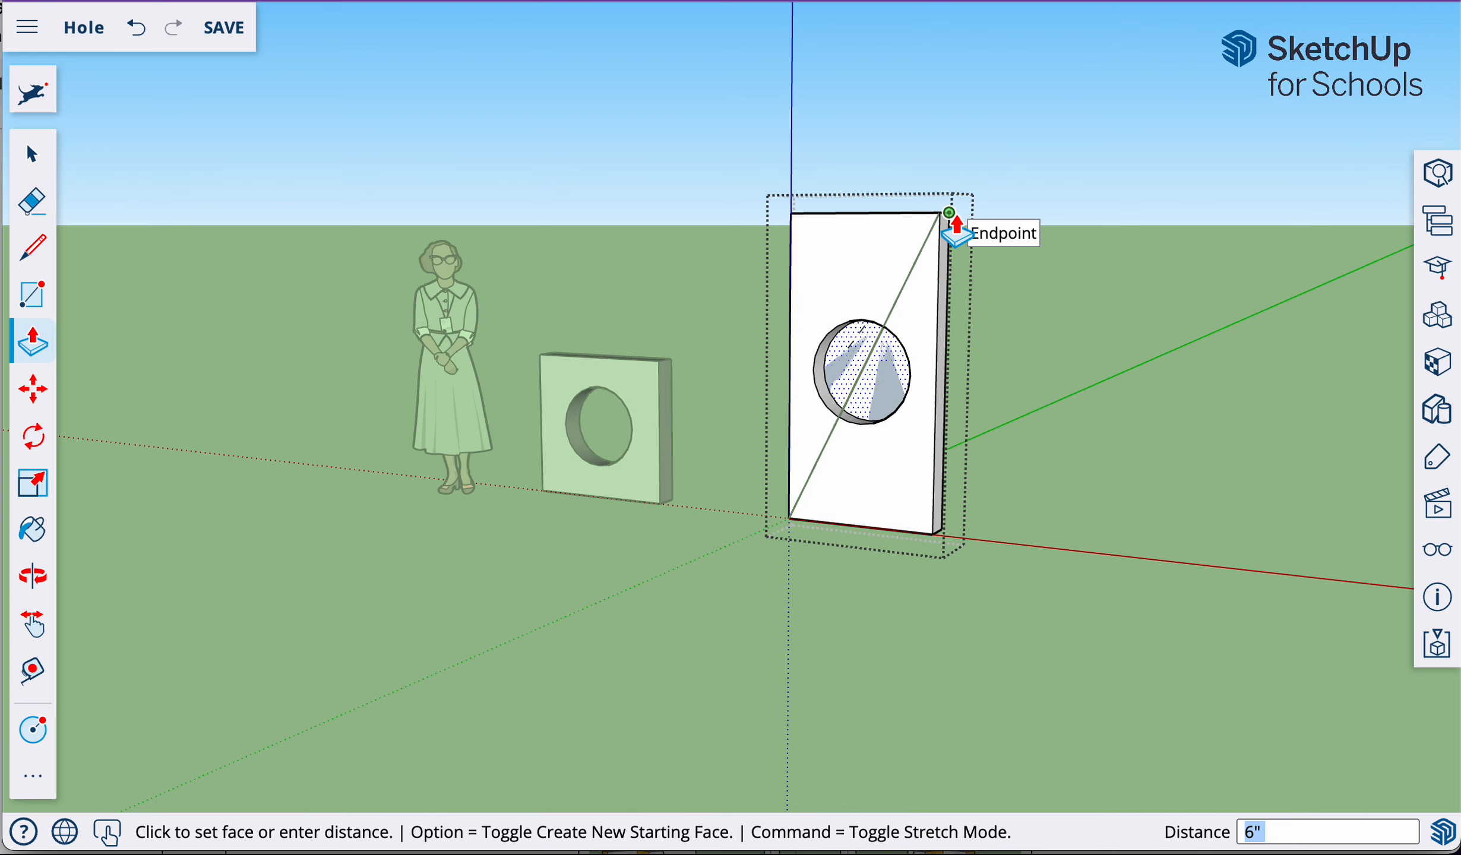
{"action": "left_click", "coordinate": [950, 217]}
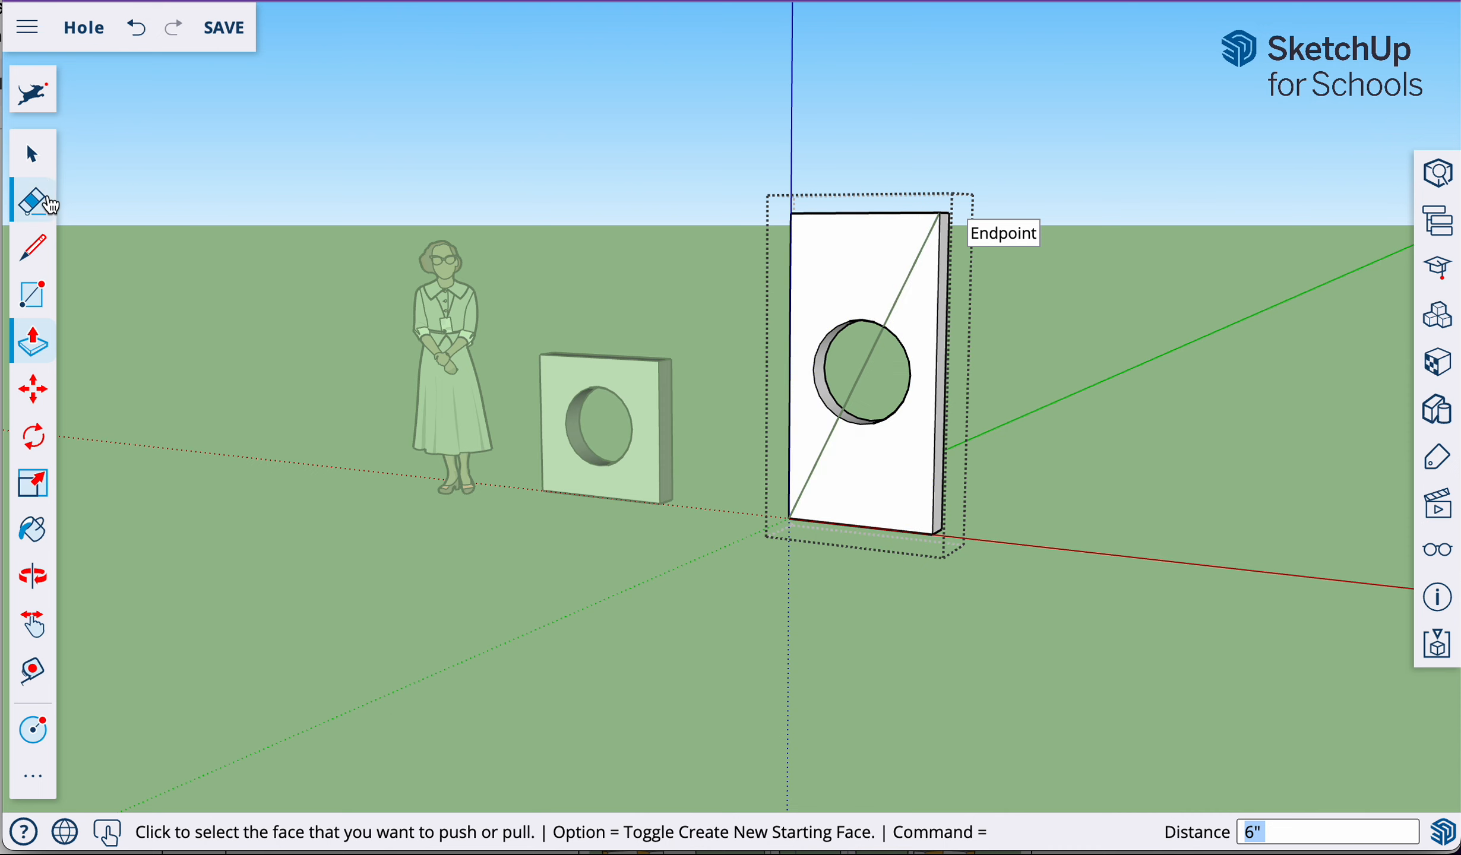
Step: Close the tall panel's group and erase the diagonal line across its front face
{"action": "right_click", "coordinate": [307, 200]}
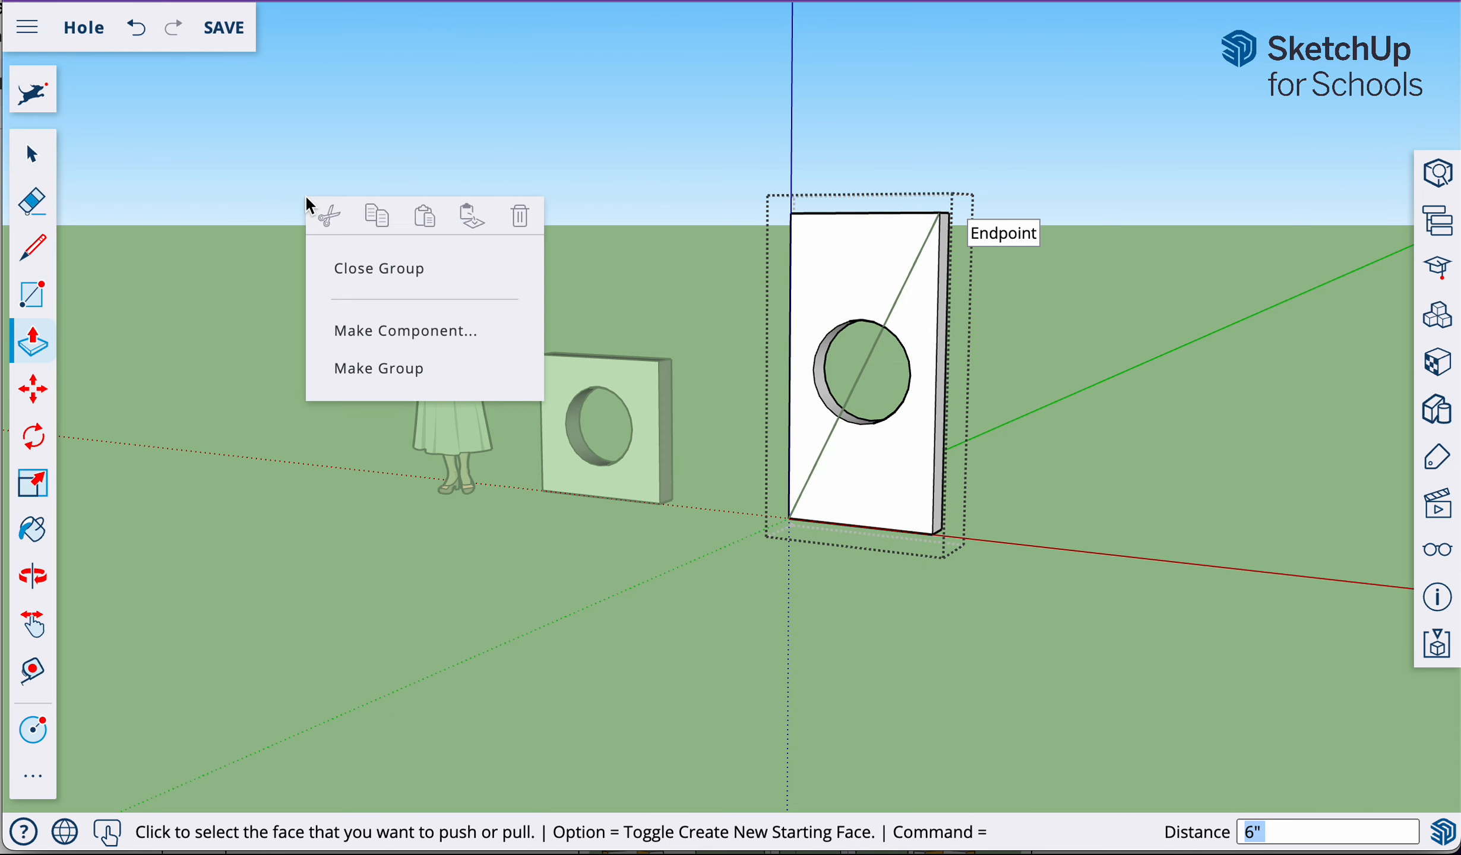
{"action": "left_click", "coordinate": [369, 271]}
{"action": "left_click", "coordinate": [33, 201]}
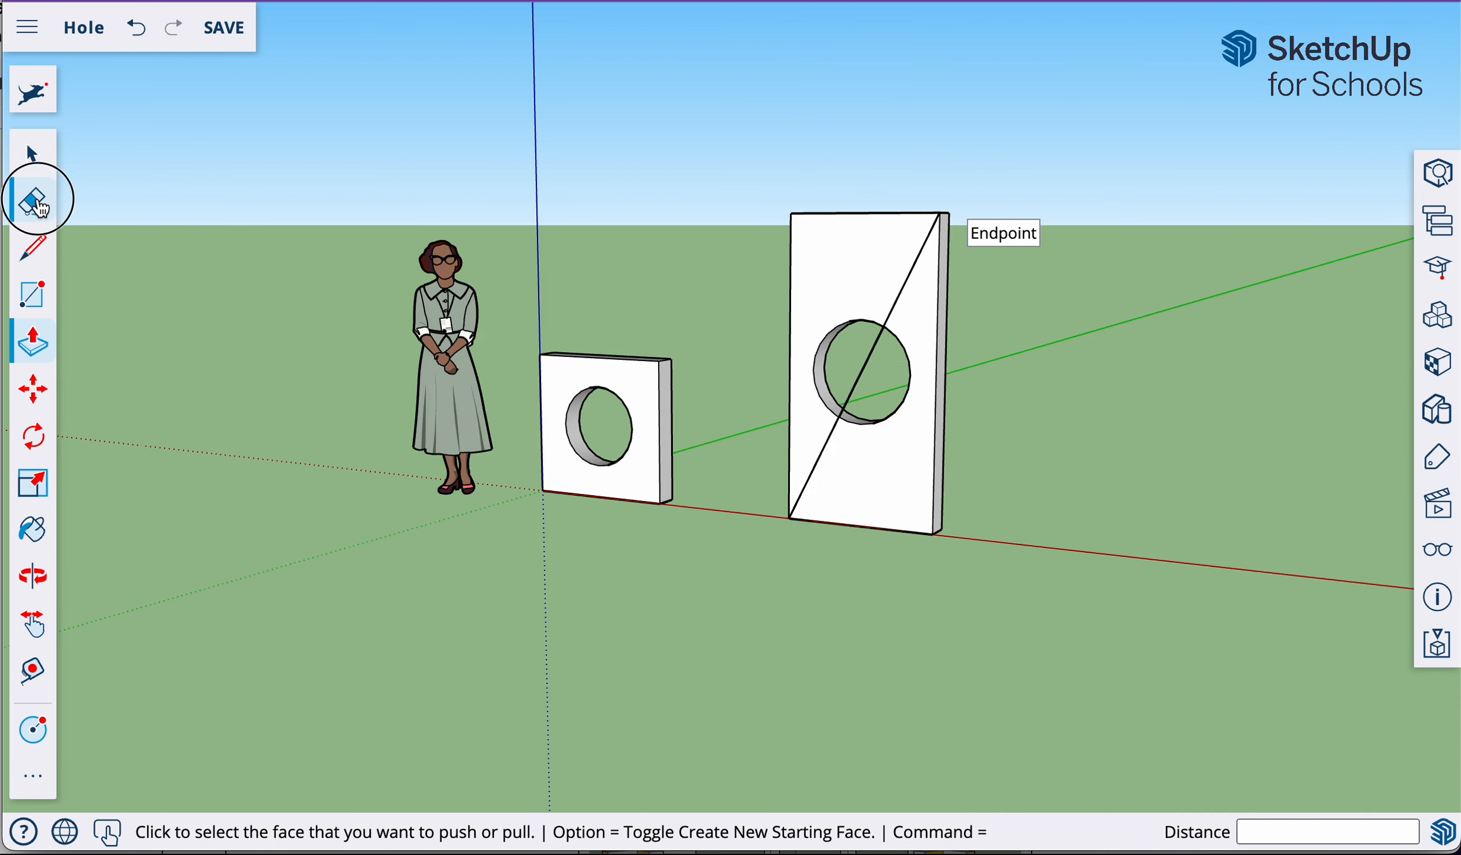
{"action": "left_click", "coordinate": [871, 357]}
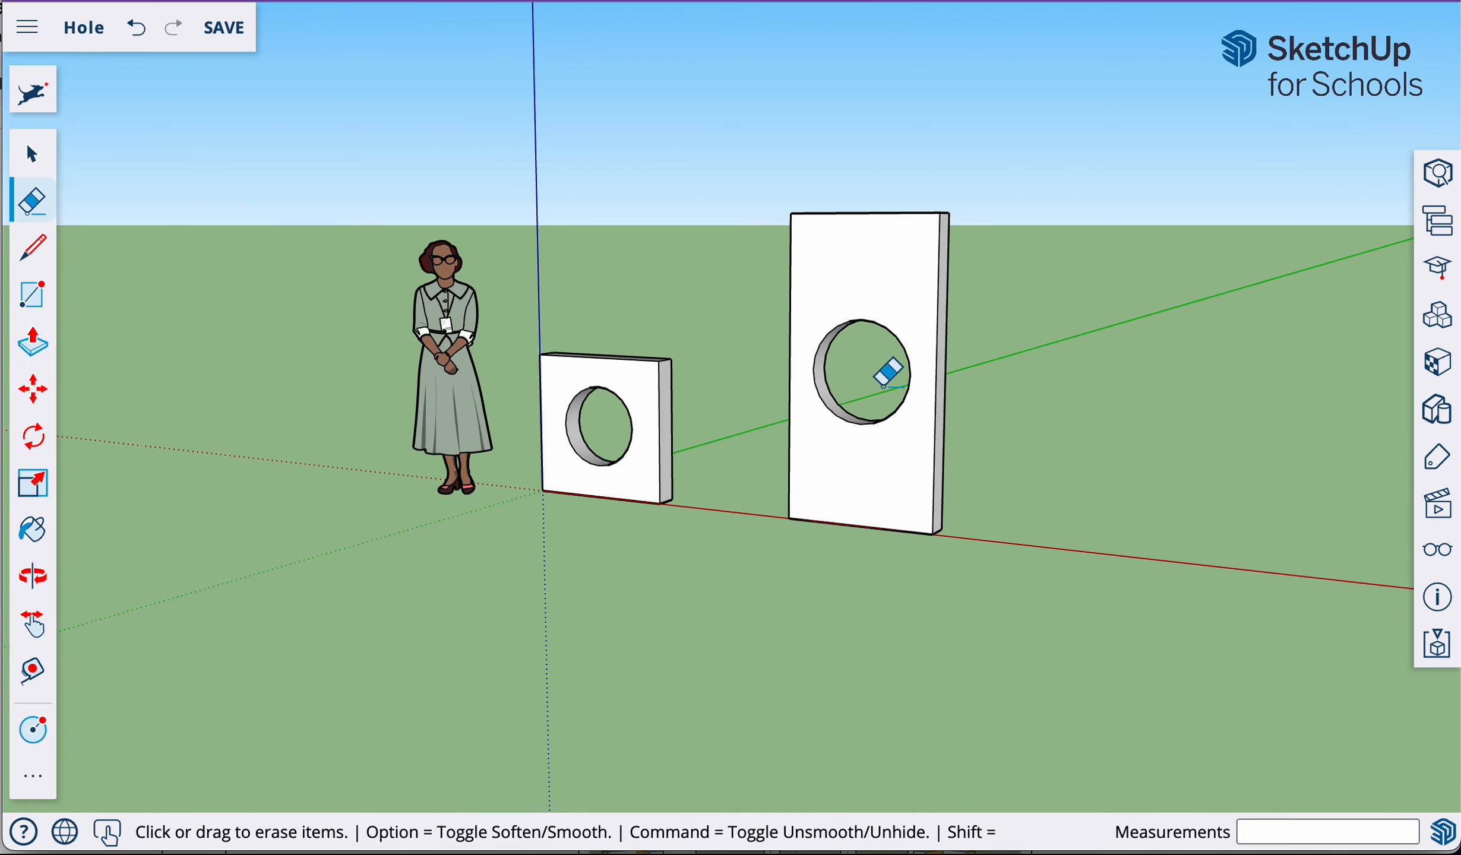